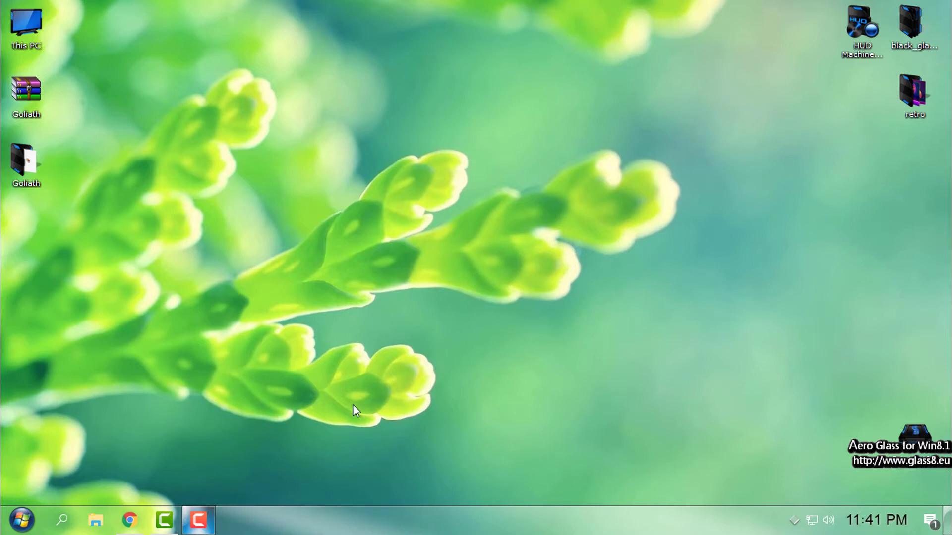
Open the Start menu, then bring the Chrome window back on screen
click(21, 520)
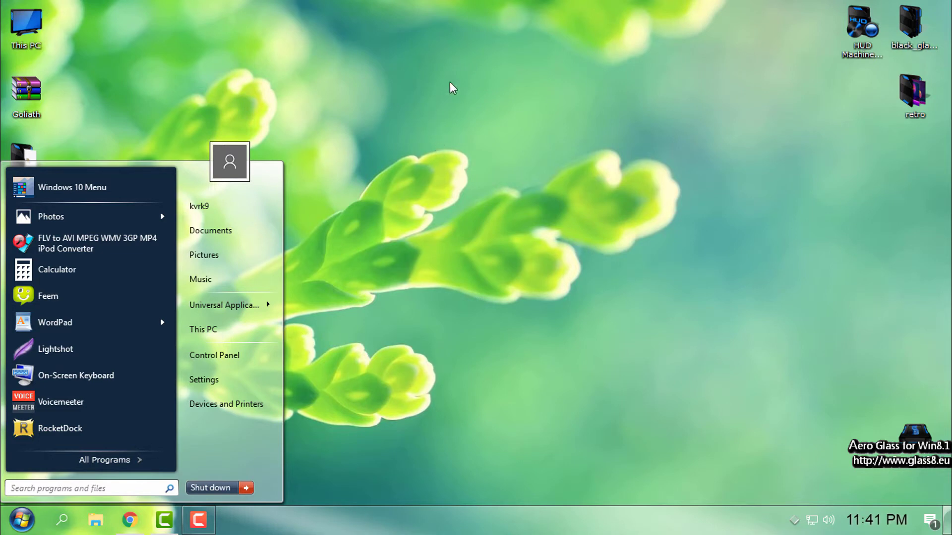
click(424, 152)
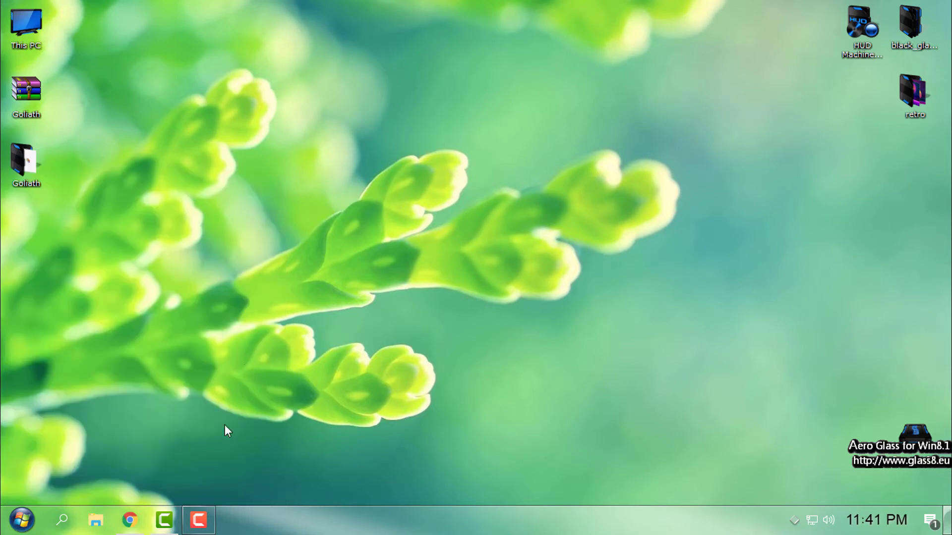
View the Goliath preview screenshot at full size, go back to the skin page, and minimize Chrome
click(141, 520)
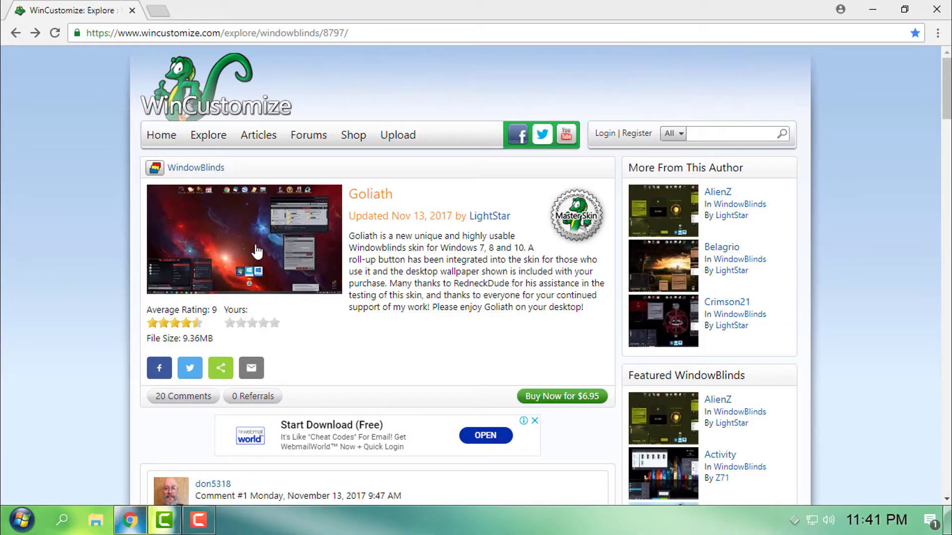
click(282, 235)
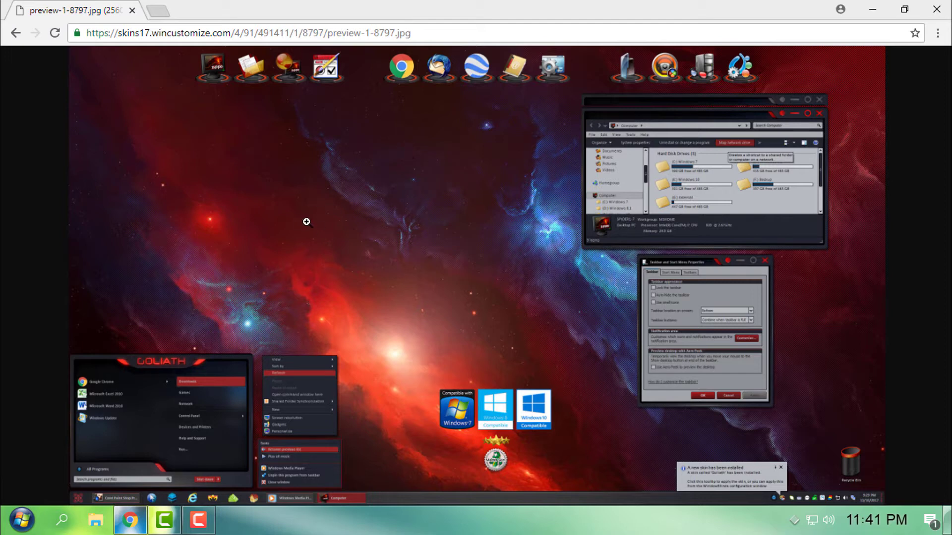
click(261, 258)
scroll(287, 266, down, 4)
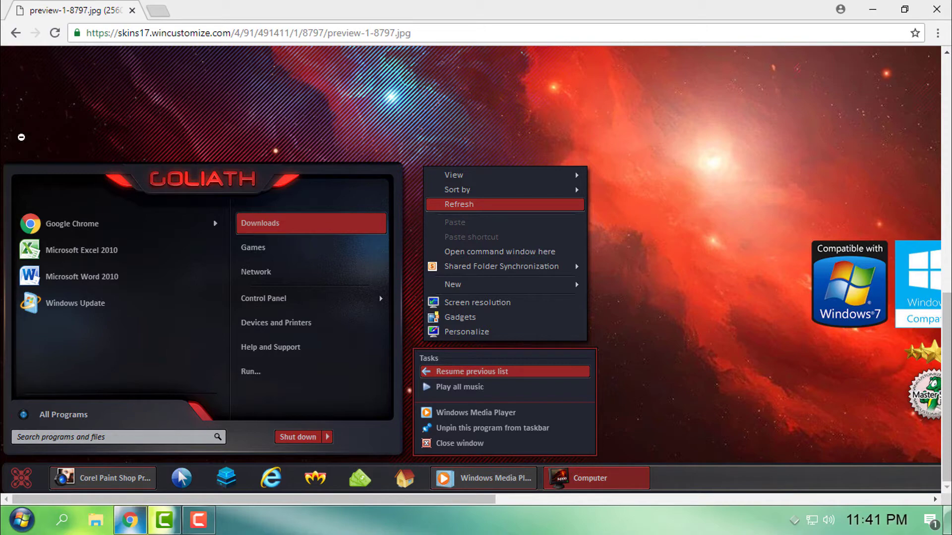
click(13, 34)
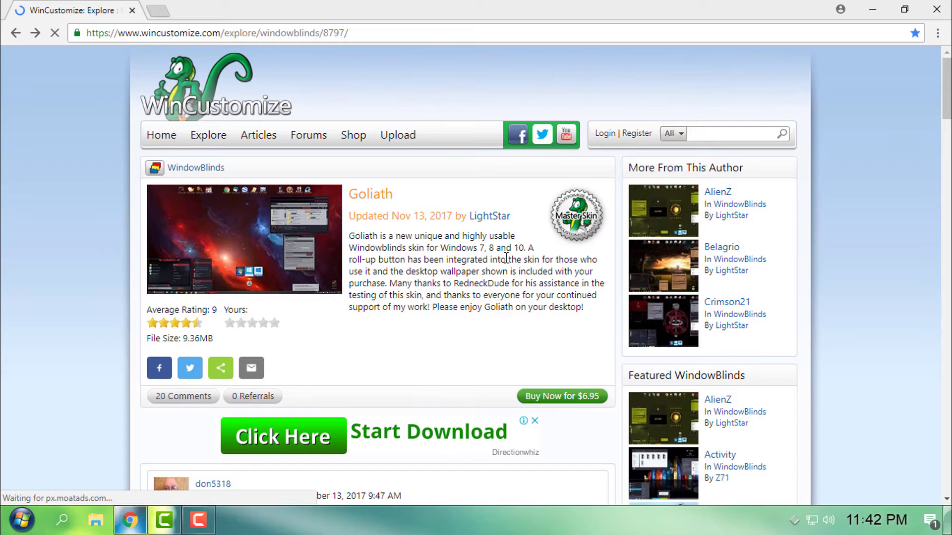
click(873, 11)
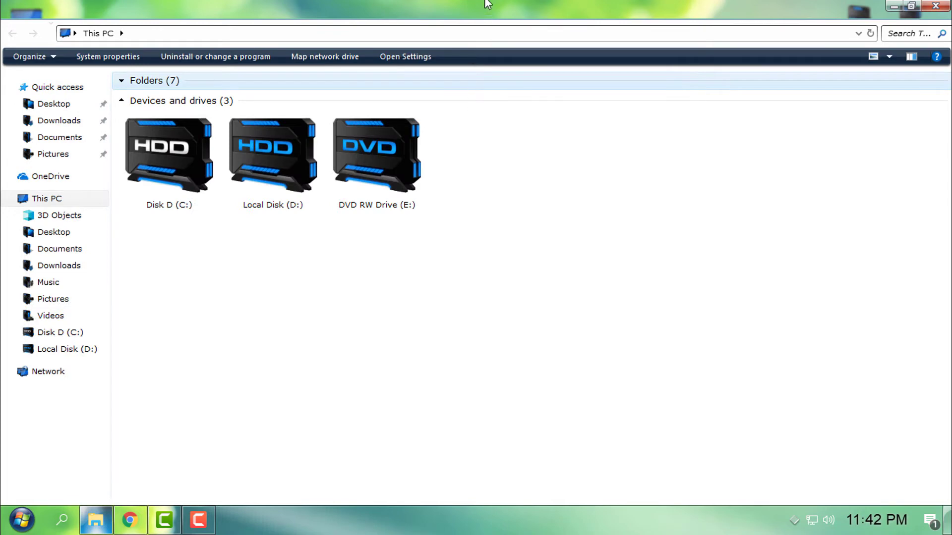
Restore the maximized This PC window to a smaller size, then minimize it twice
drag(476, 22, 477, 77)
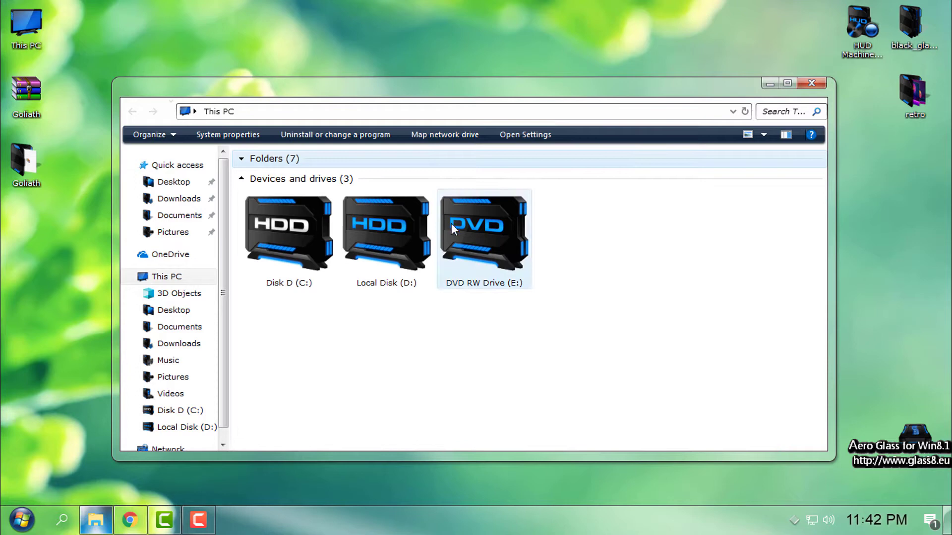
click(767, 85)
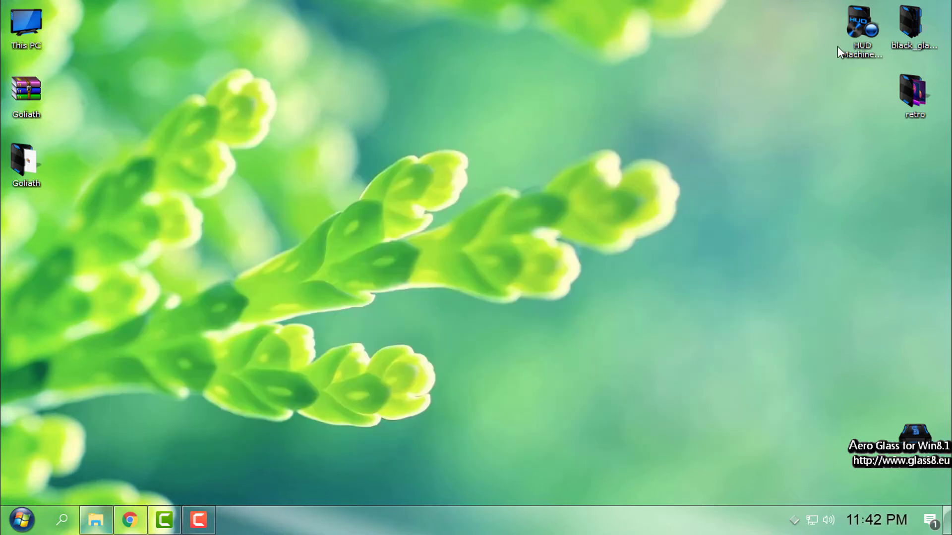
click(875, 64)
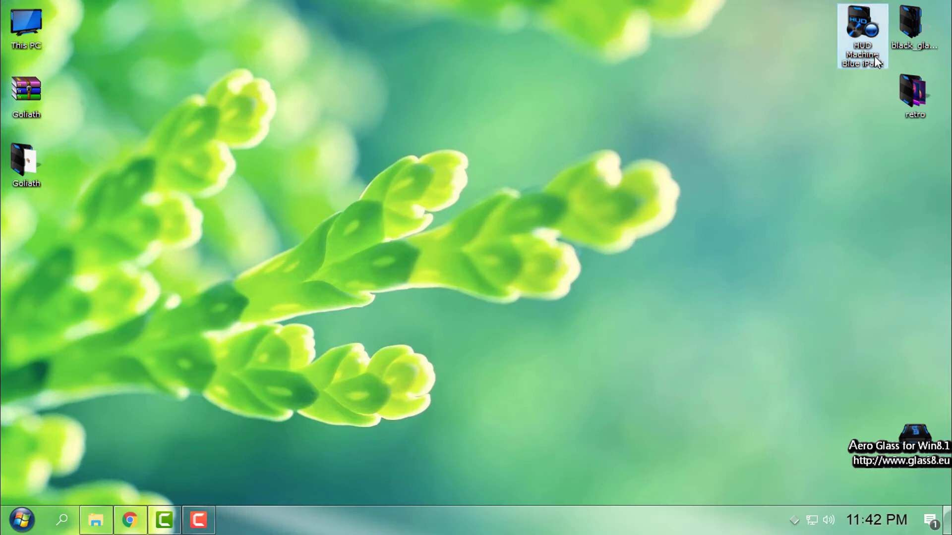
click(96, 520)
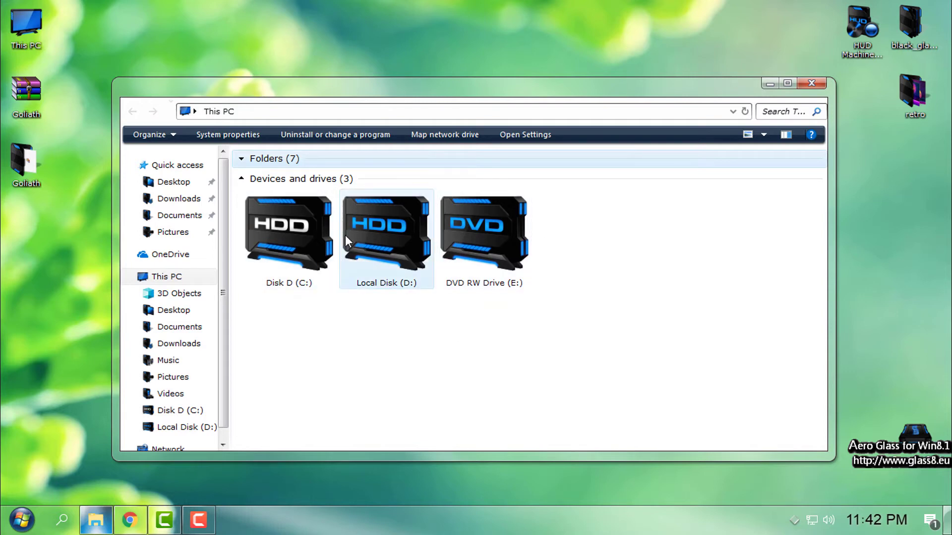
click(770, 84)
Reopen Chrome, view the full-size Goliath preview again, go back, and close Chrome
click(130, 520)
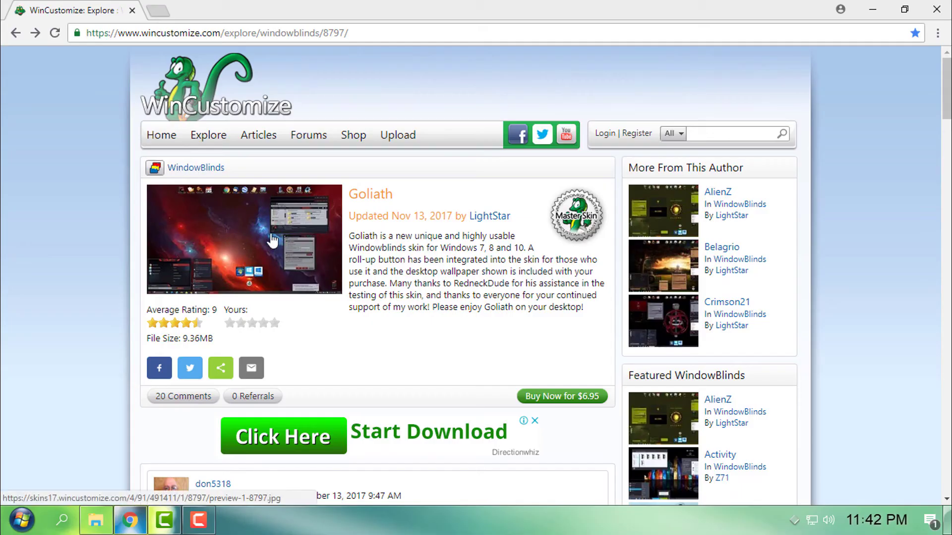
click(312, 247)
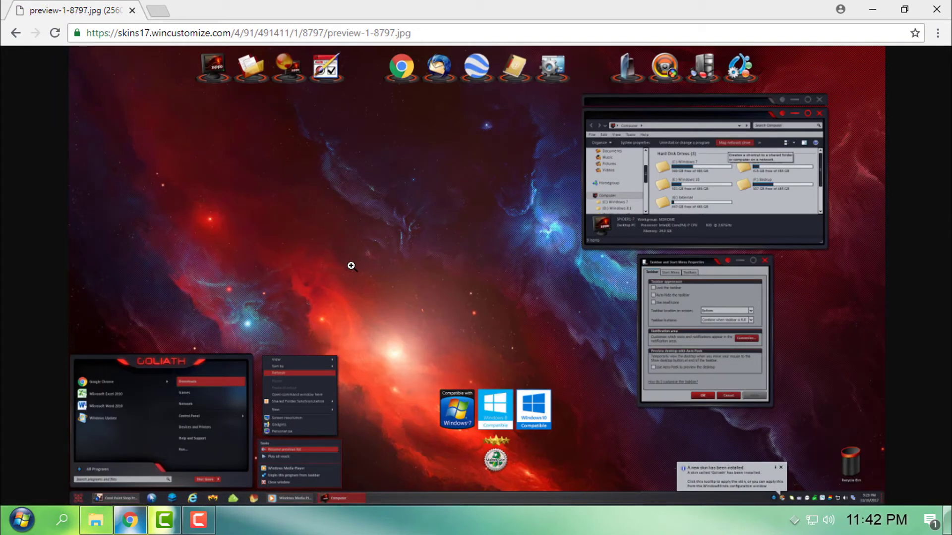
click(16, 33)
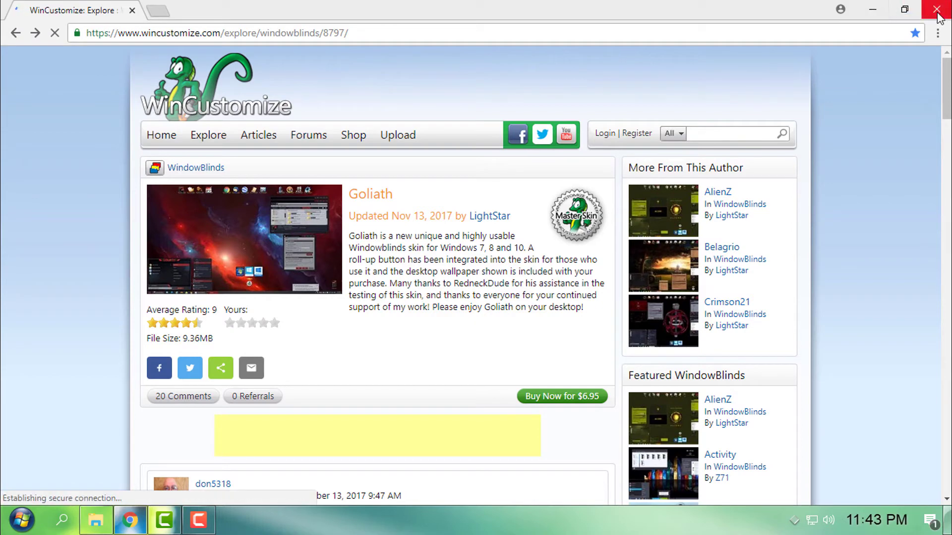
click(922, 21)
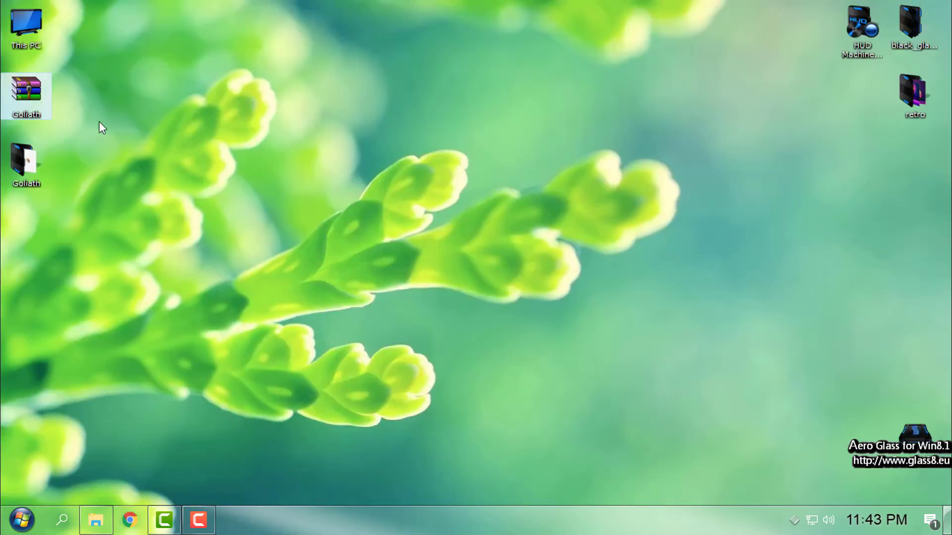
Extract the Goliath RAR archive to a Goliath folder using WinRAR
right_click(37, 106)
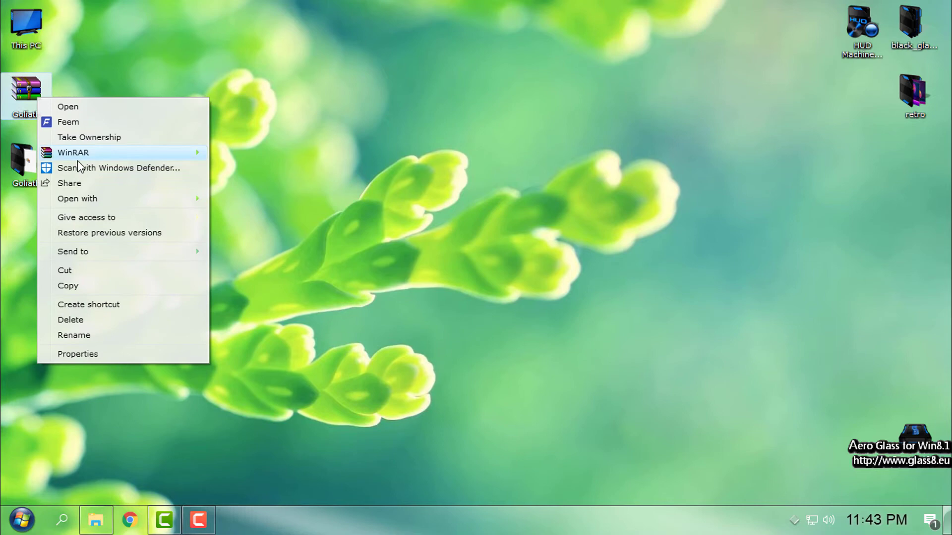
mouse_move(72, 152)
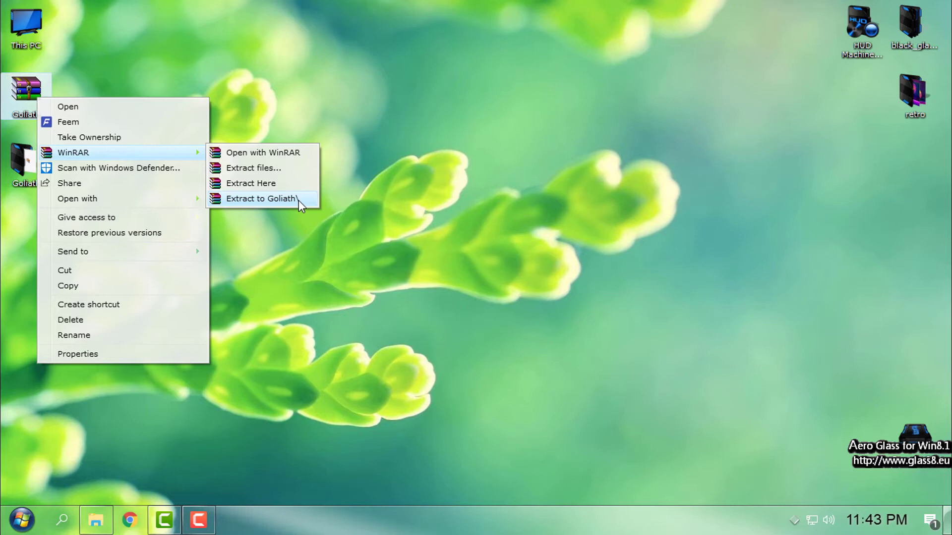
click(364, 172)
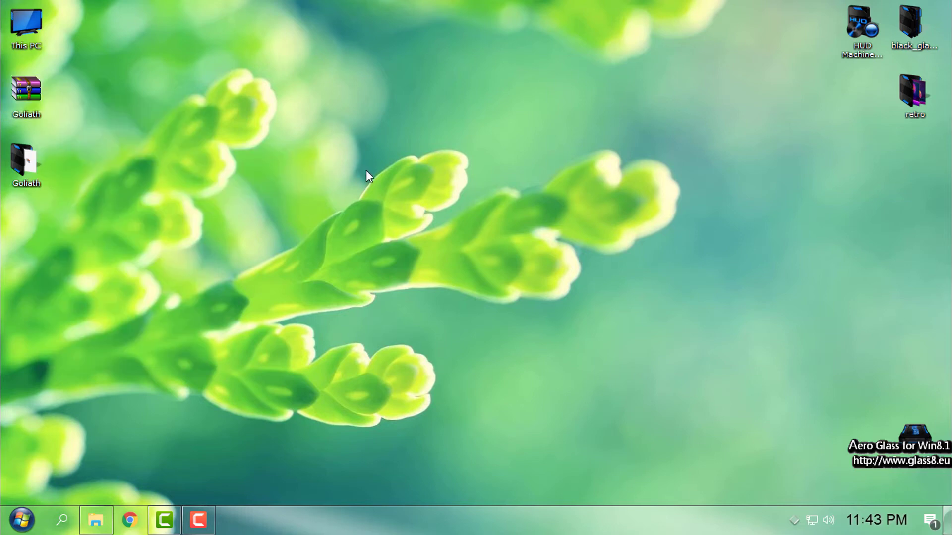
Install the Goliath .wba skin from its extracted folder, close the folder, and dismiss the notice
double_click(35, 158)
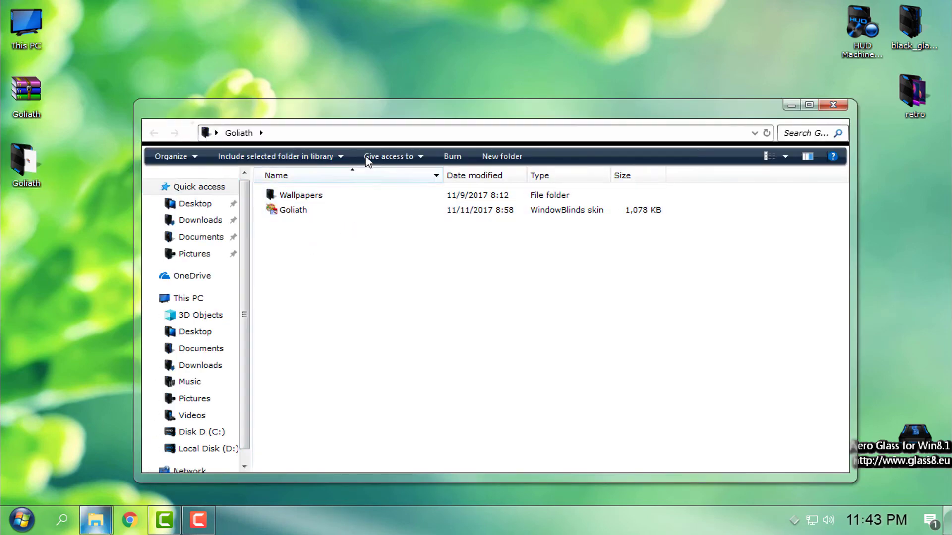
drag(364, 117, 367, 77)
click(313, 172)
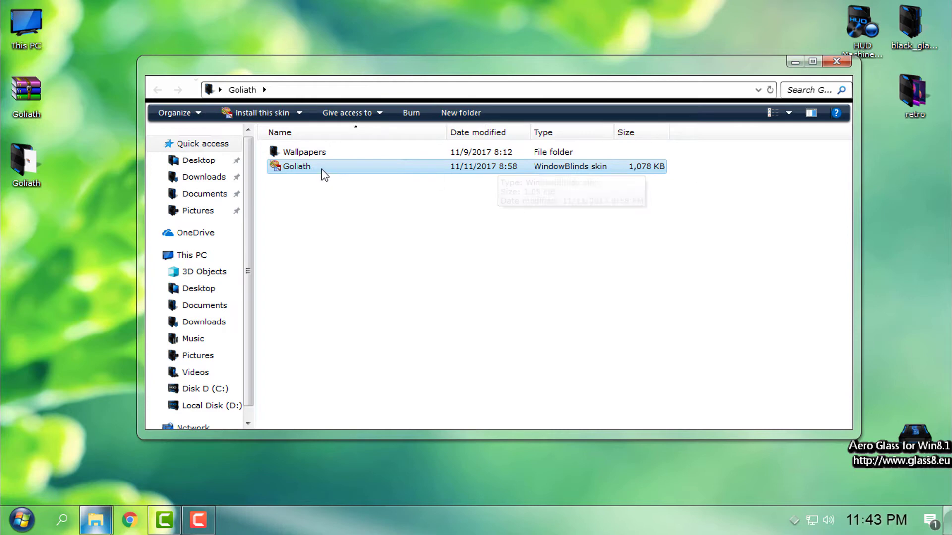
right_click(307, 170)
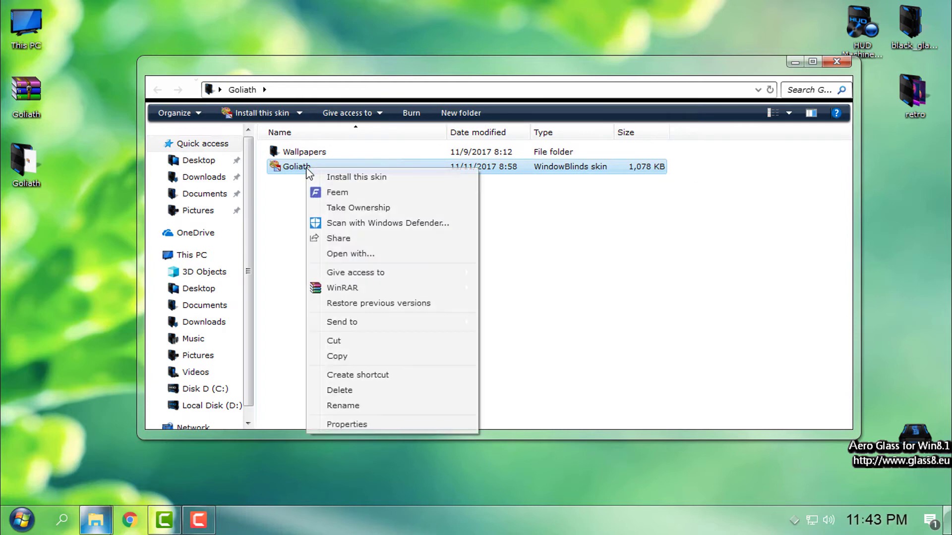
click(343, 180)
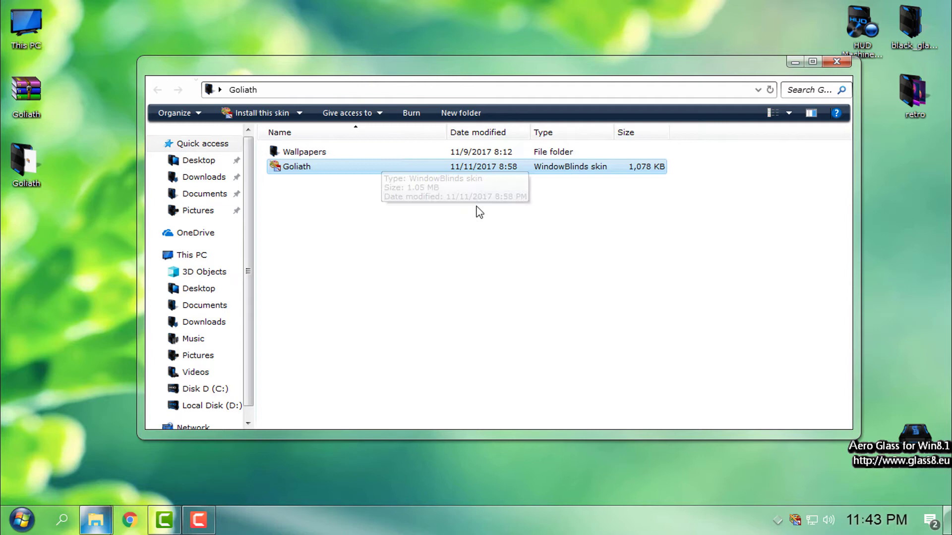
click(837, 60)
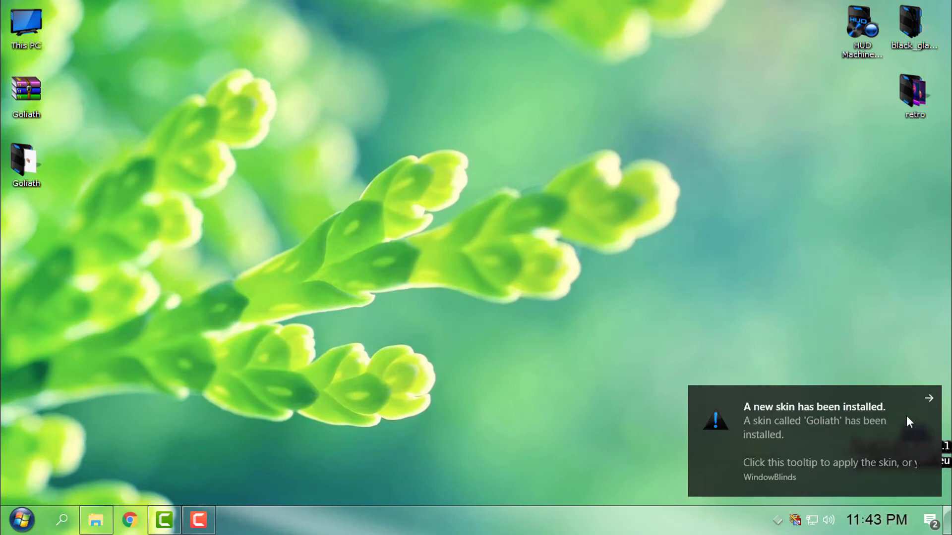
click(928, 399)
mouse_move(455, 467)
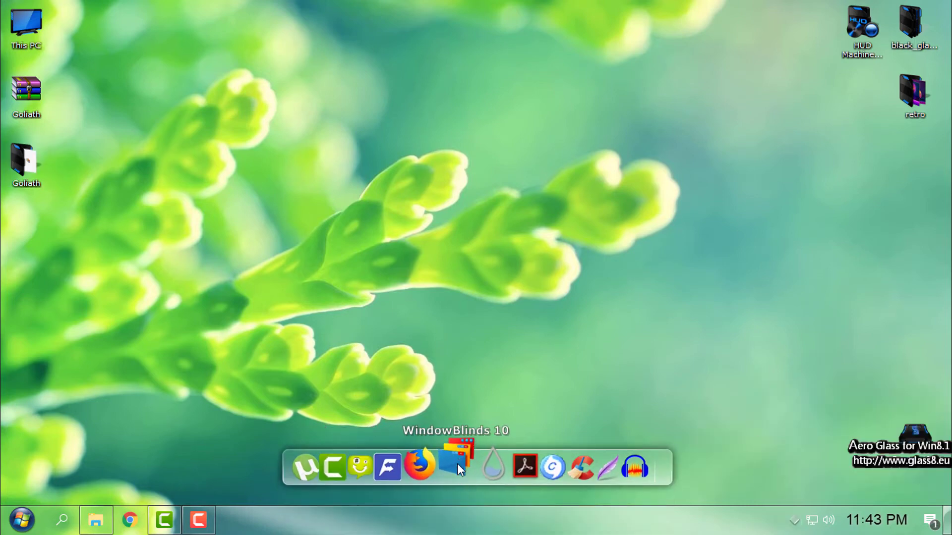
In WindowBlinds, select the Goliath style with the Goliath 10 substyle and apply it to the desktop
click(458, 464)
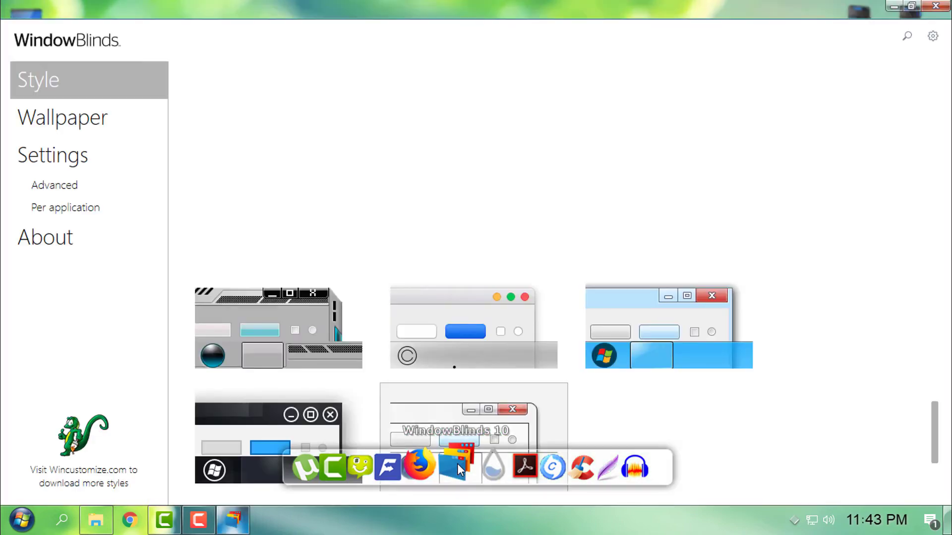
scroll(610, 405, up, 2)
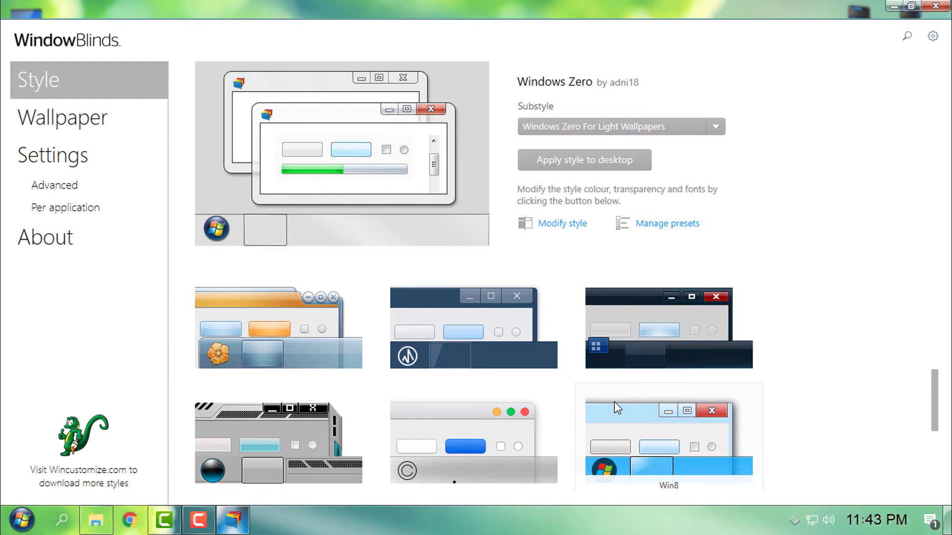
scroll(613, 398, up, 2)
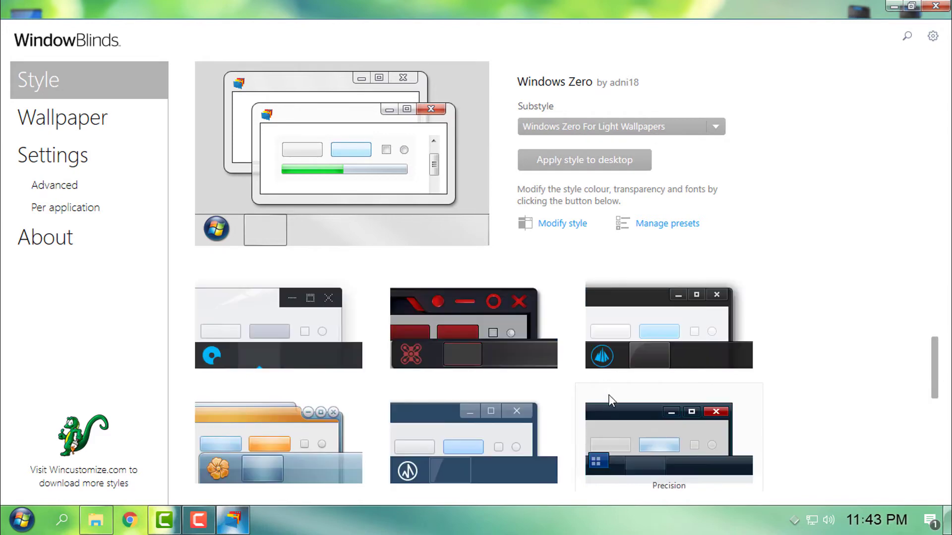
scroll(611, 394, up, 2)
scroll(611, 394, down, 2)
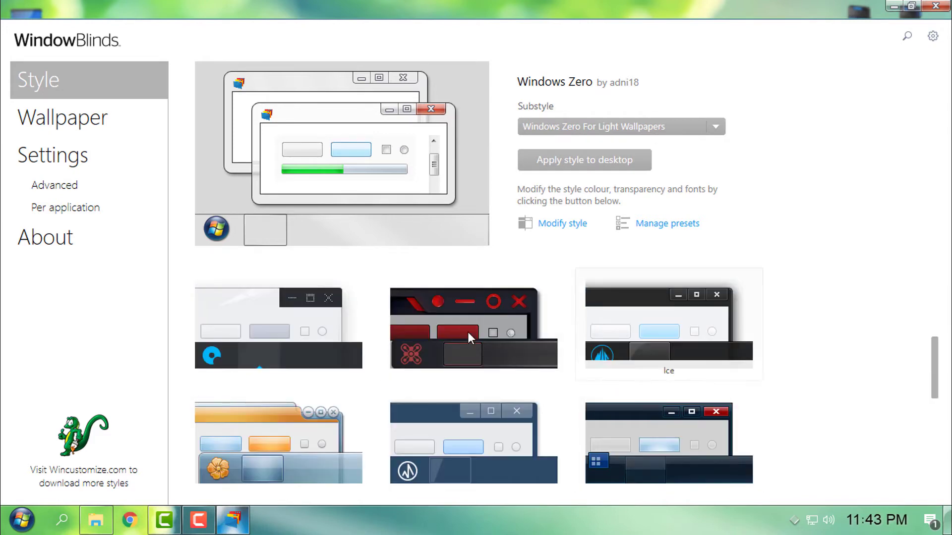
click(491, 329)
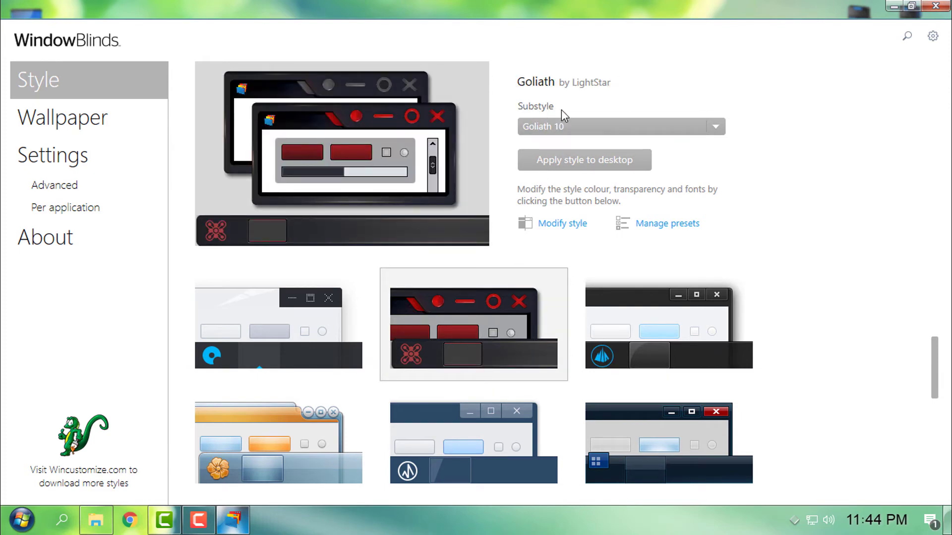
click(719, 128)
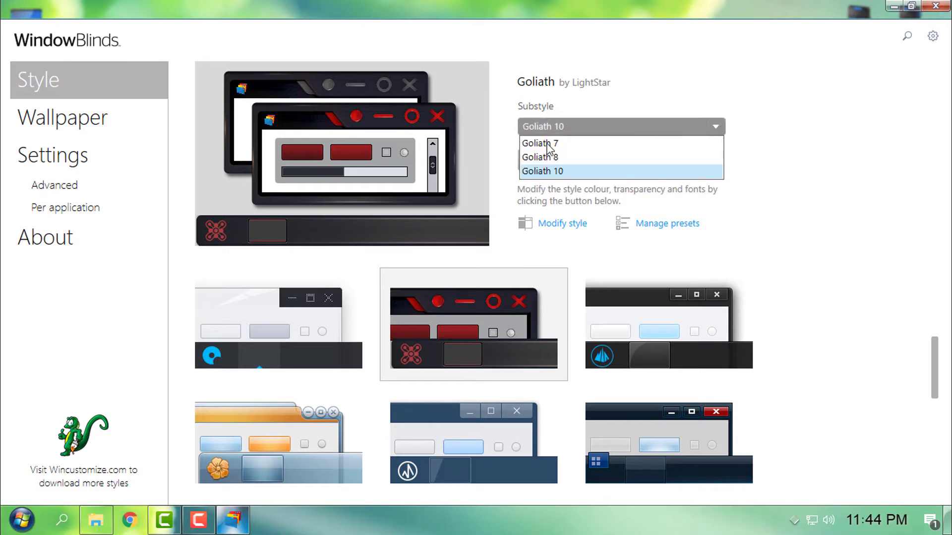
click(783, 178)
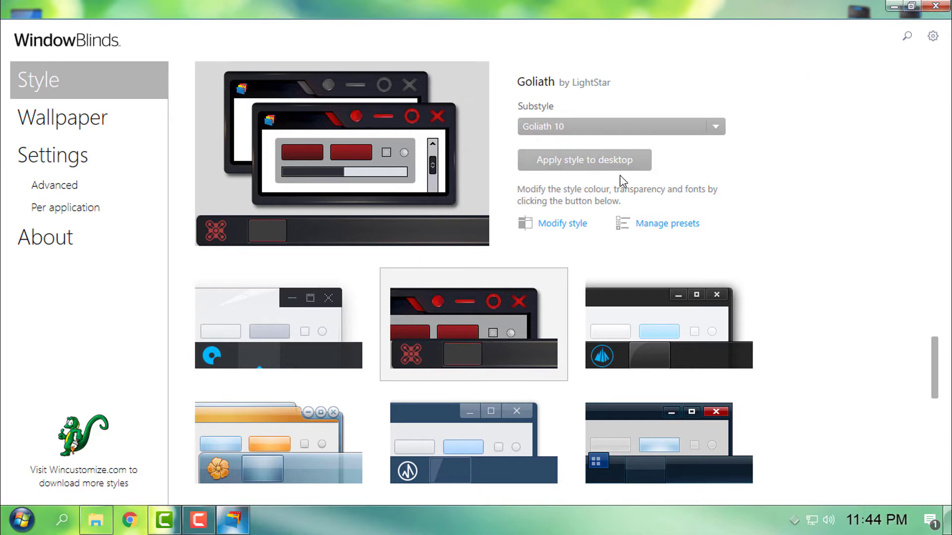
click(588, 164)
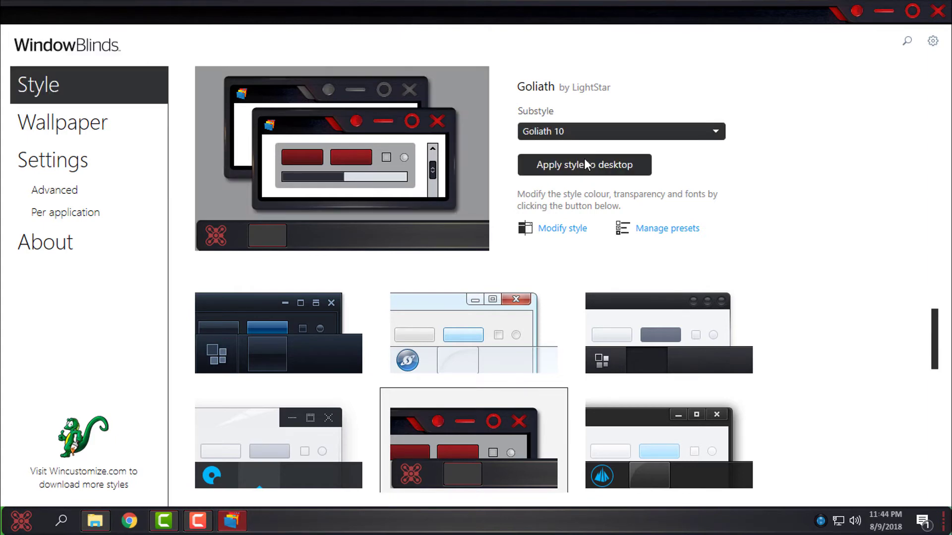
Close WindowBlinds and refresh the desktop
click(938, 13)
right_click(347, 138)
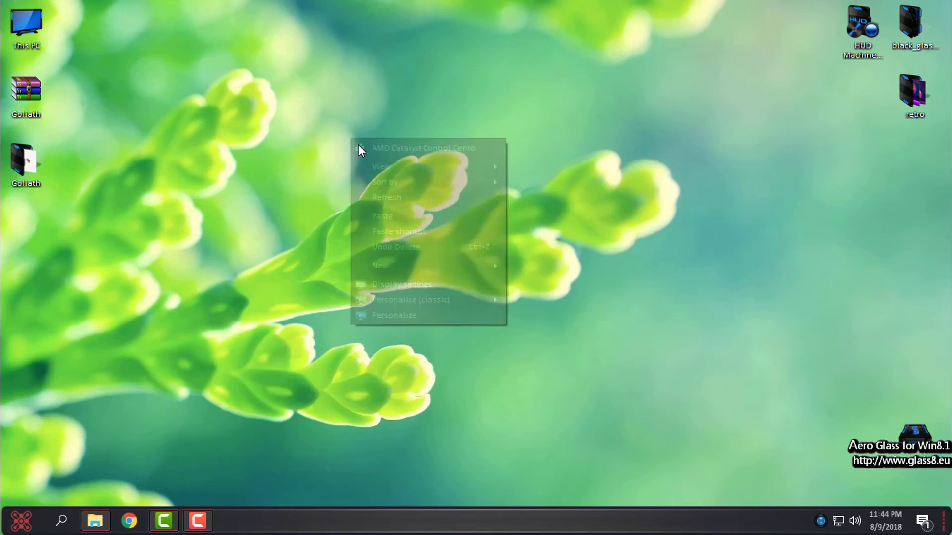
click(381, 197)
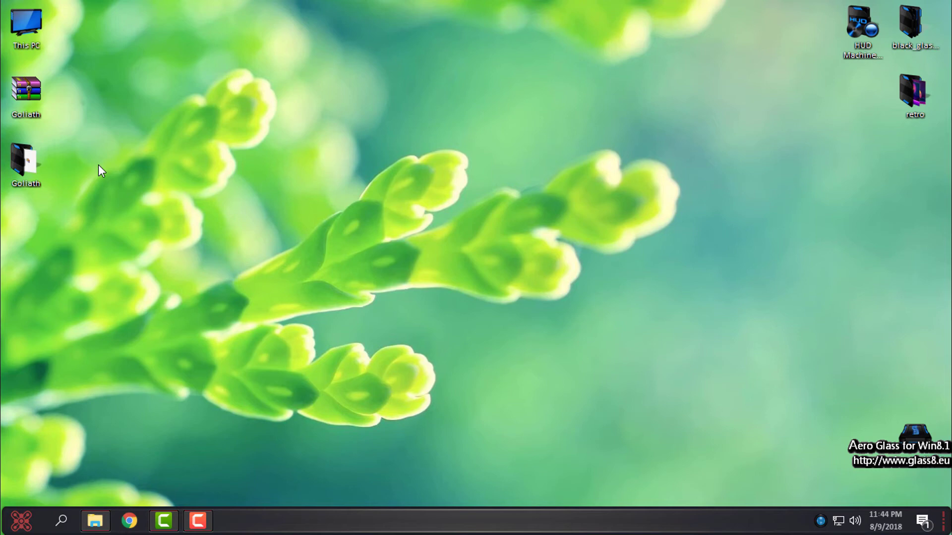
Set Goliath\Wallpapers\Goliath_1920x1080 as the desktop background and close the folder window
double_click(26, 160)
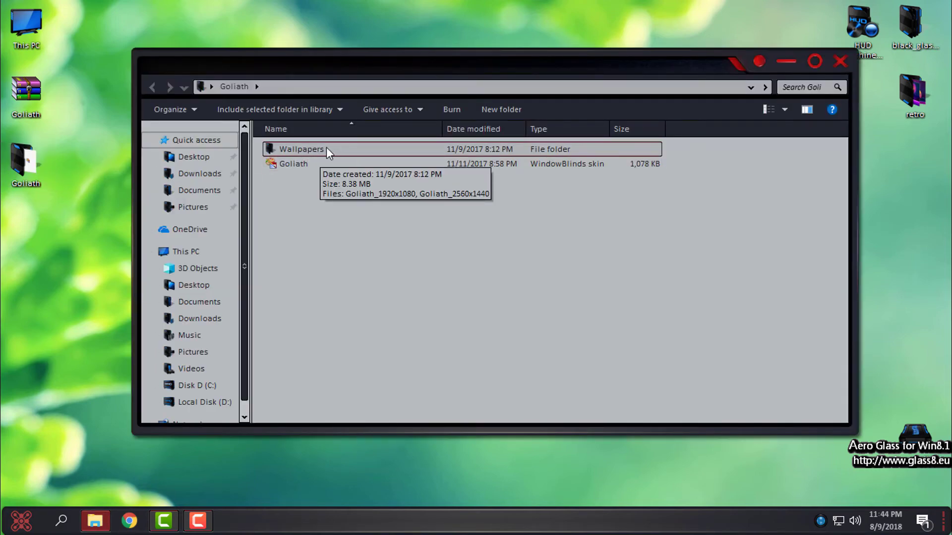
double_click(307, 148)
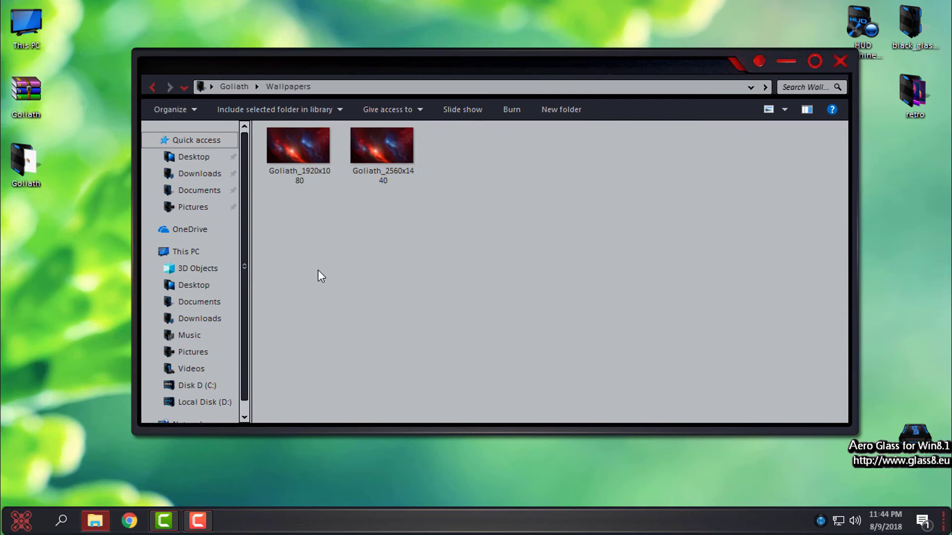
right_click(308, 153)
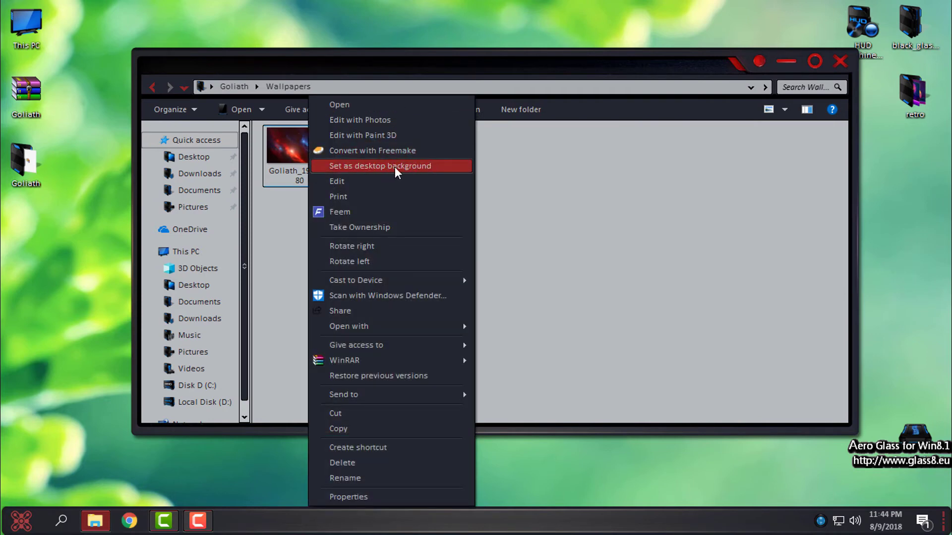
click(422, 167)
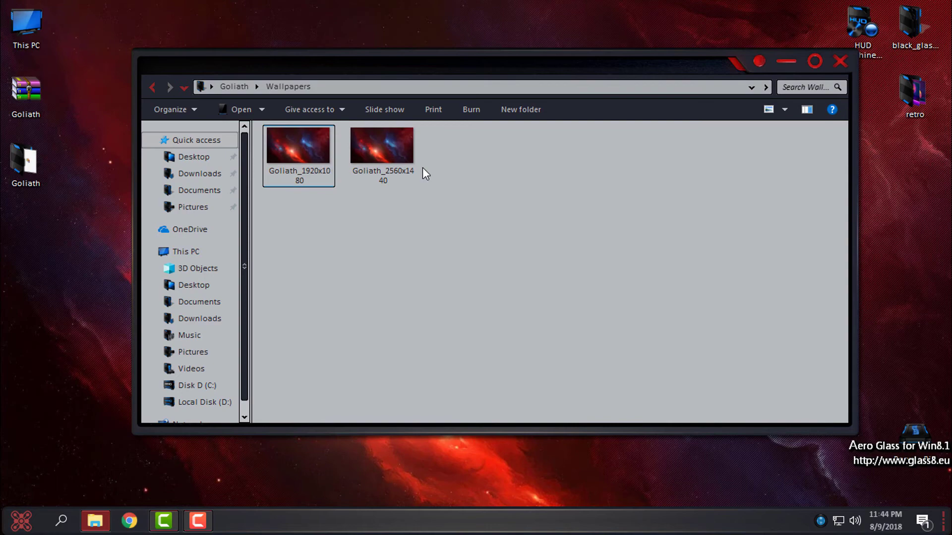
click(847, 63)
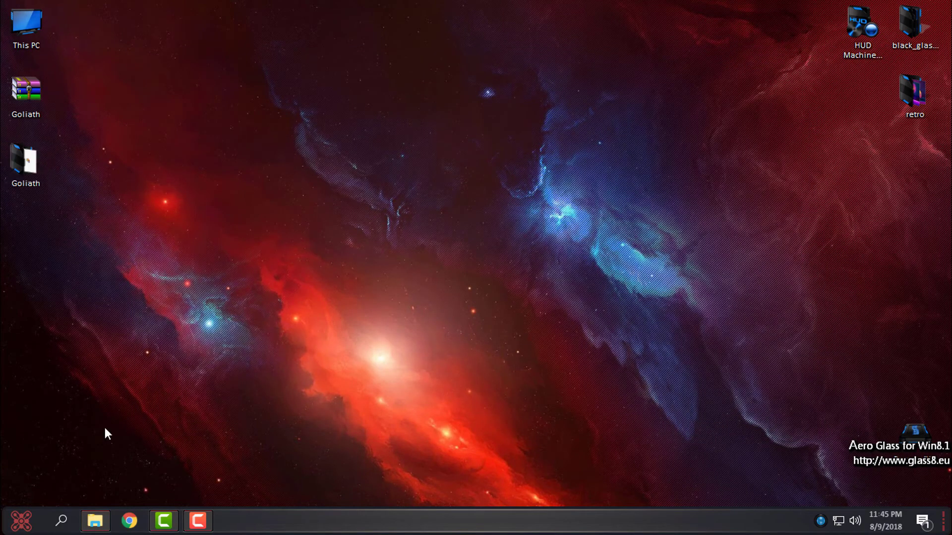
click(94, 520)
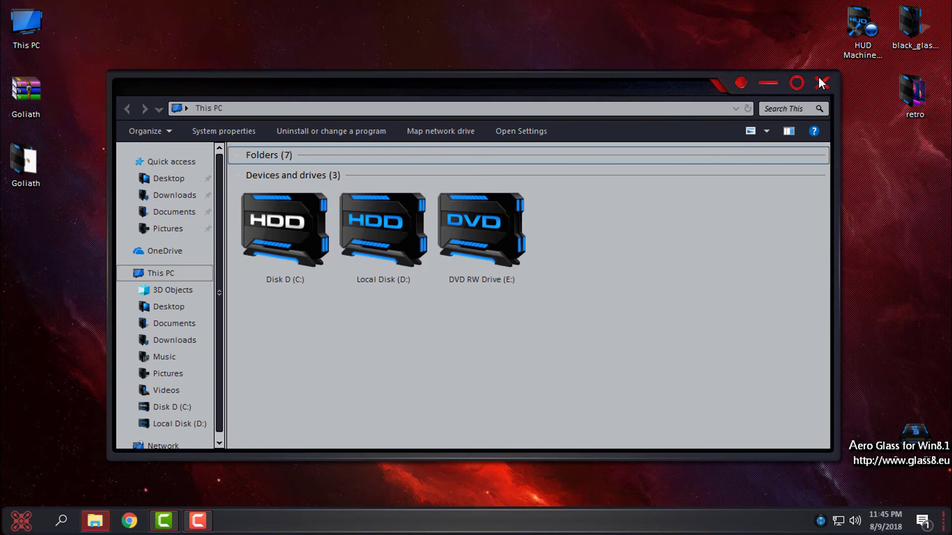
click(820, 80)
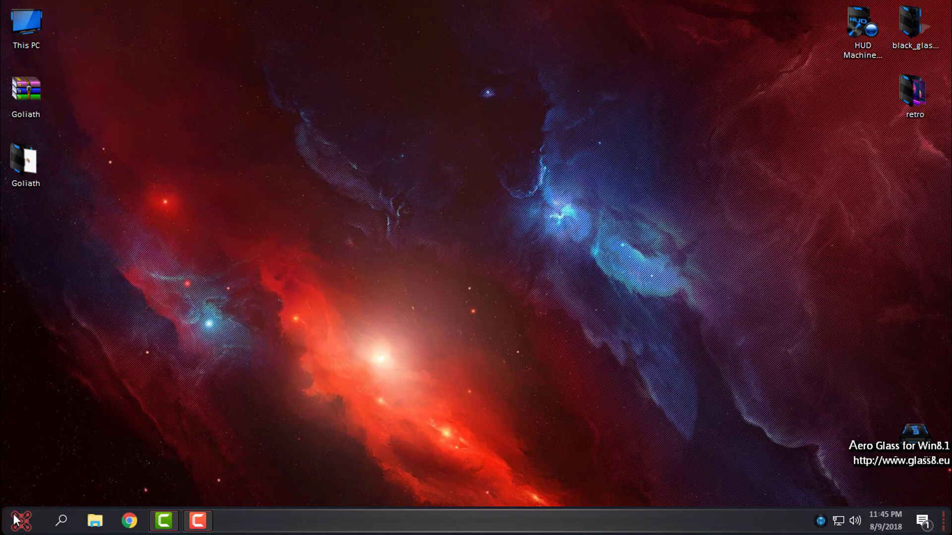
click(20, 527)
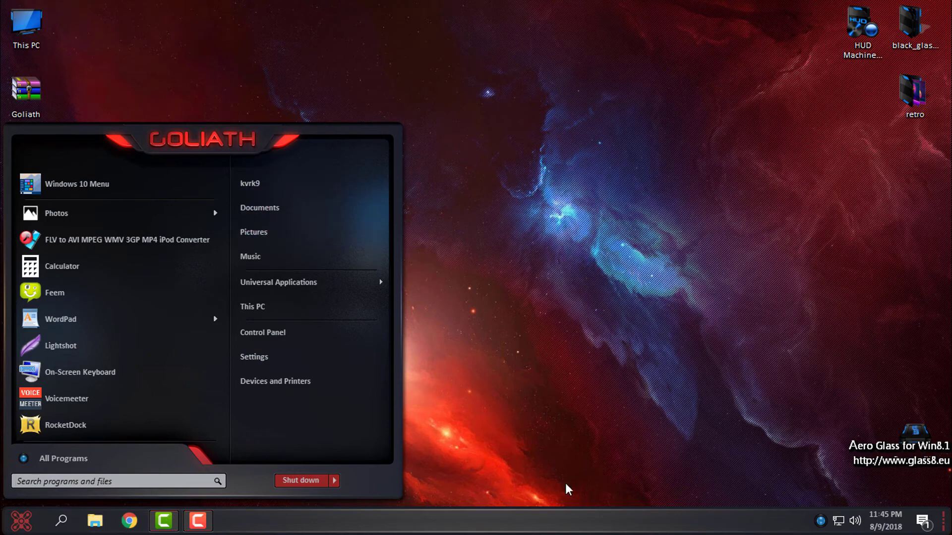
click(334, 482)
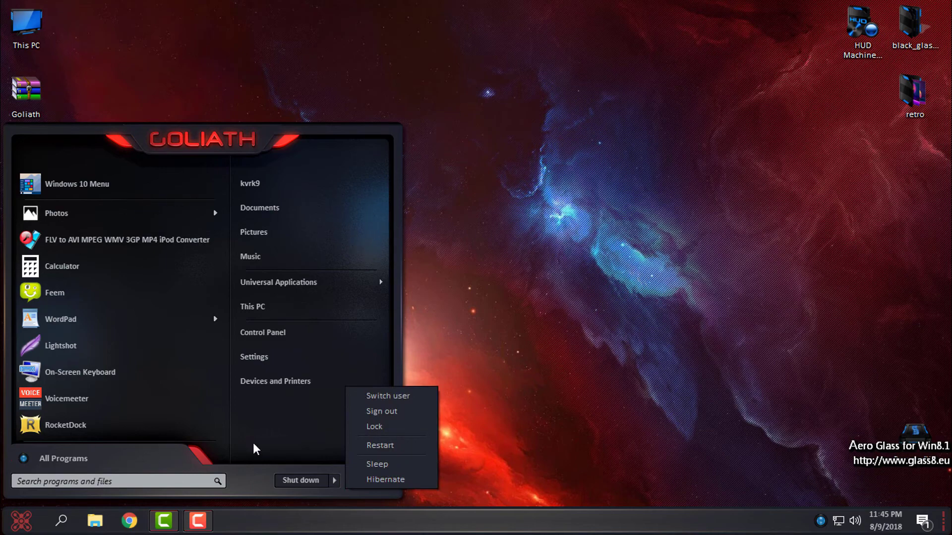
click(21, 523)
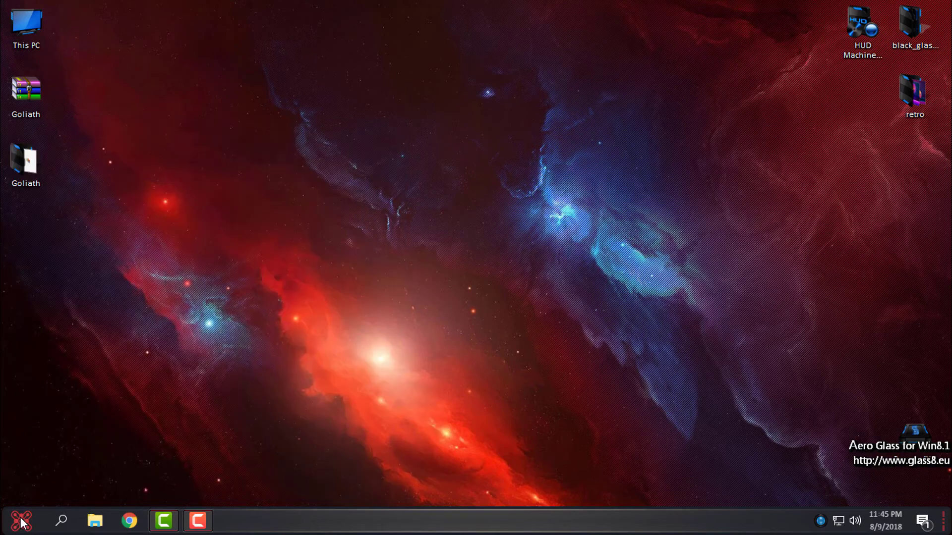
click(20, 523)
Open This PC, move and maximize it, open Disk D (C:), then close the window
click(504, 366)
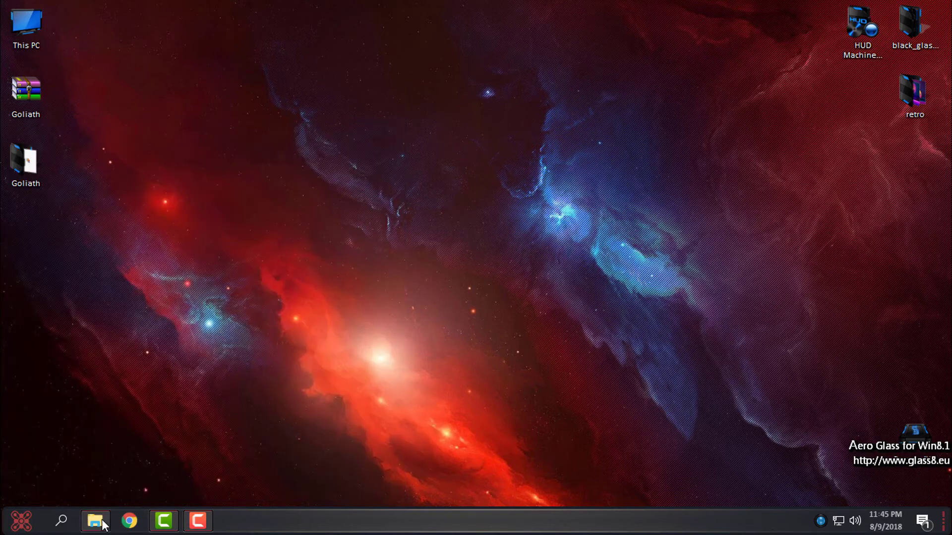
click(100, 520)
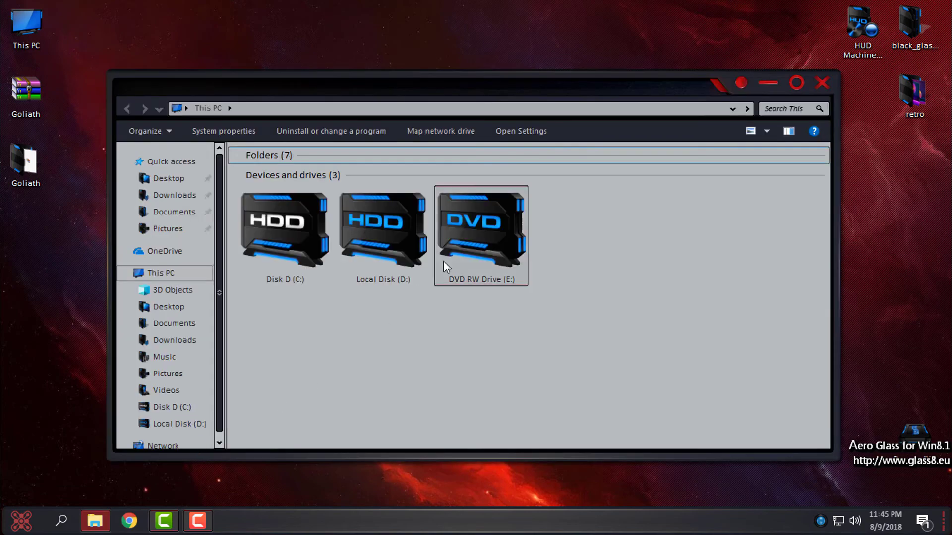
drag(272, 92, 290, 70)
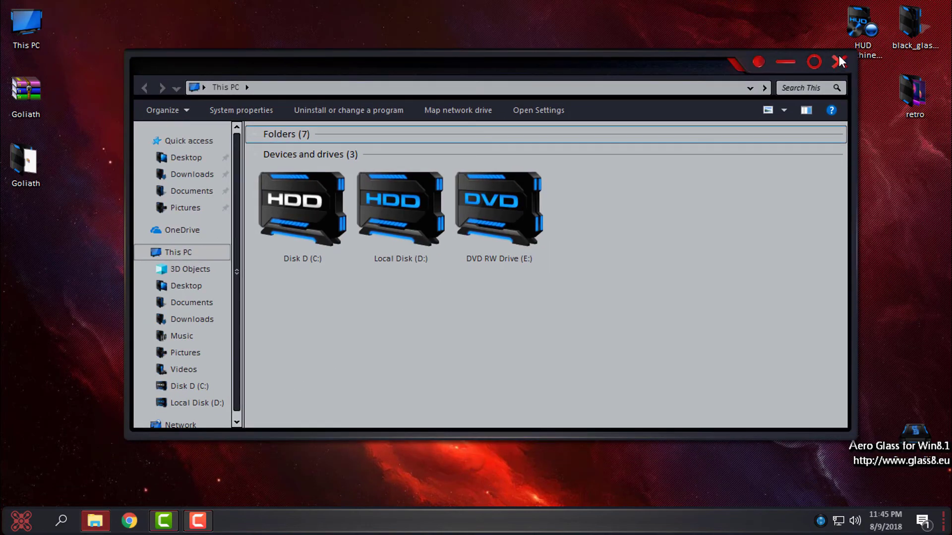
click(813, 63)
drag(688, 31, 610, 74)
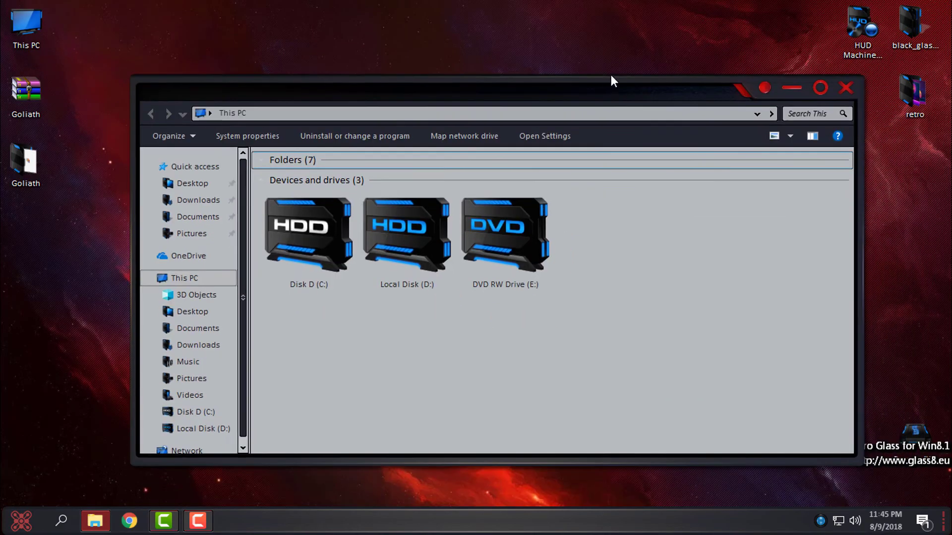
double_click(321, 226)
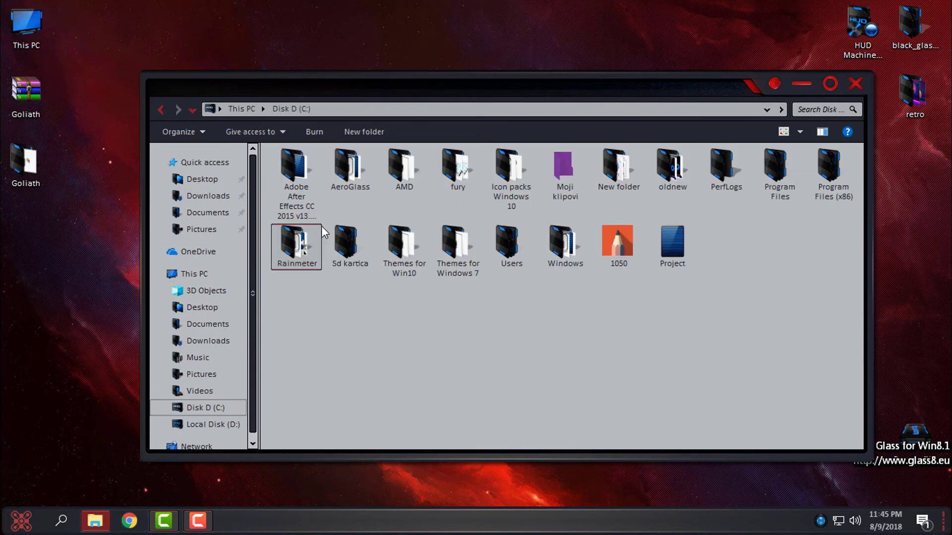
click(857, 83)
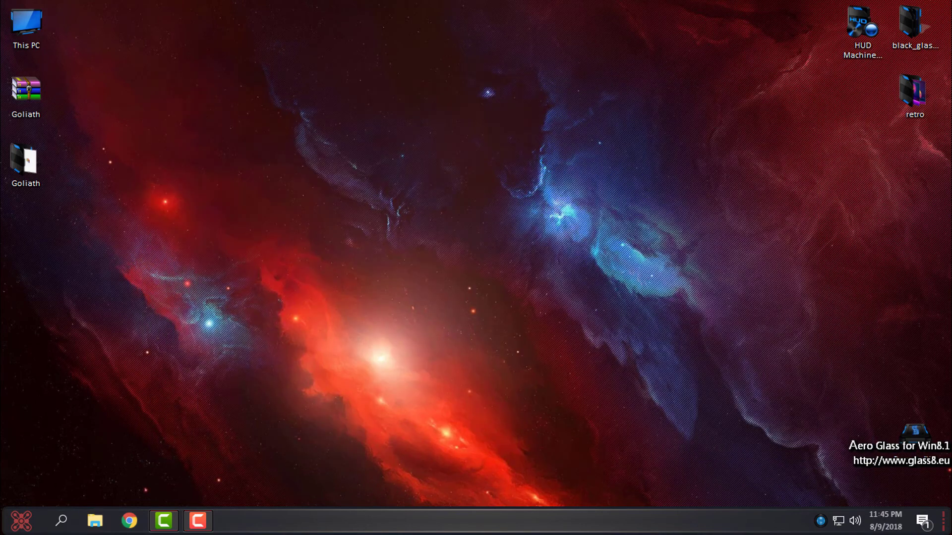
Open Control Panel from the Start menu, restore it to a smaller window, then close it
key(super)
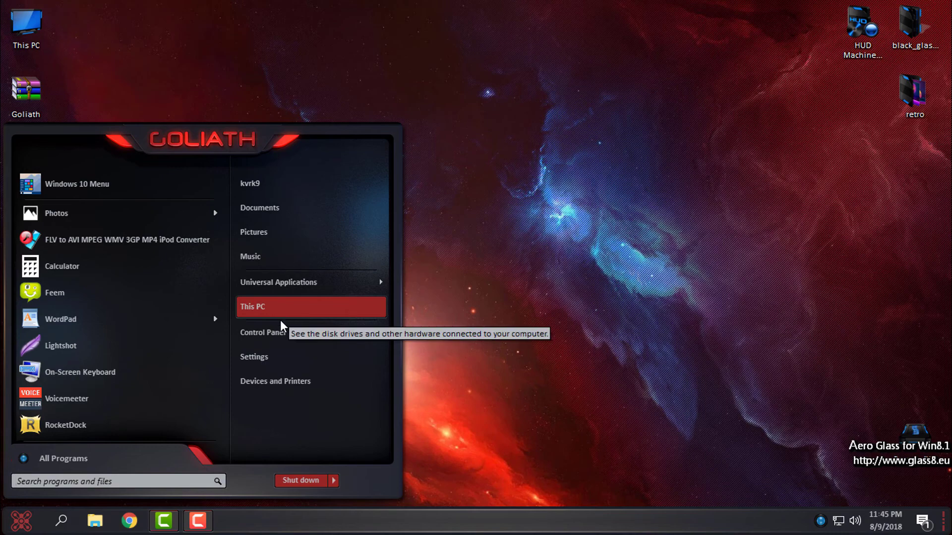
click(280, 330)
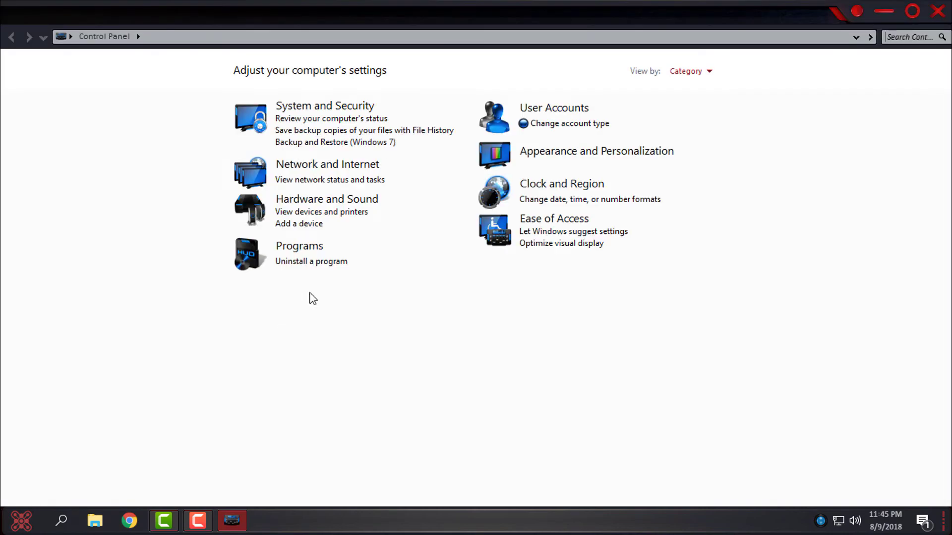
drag(429, 0, 497, 79)
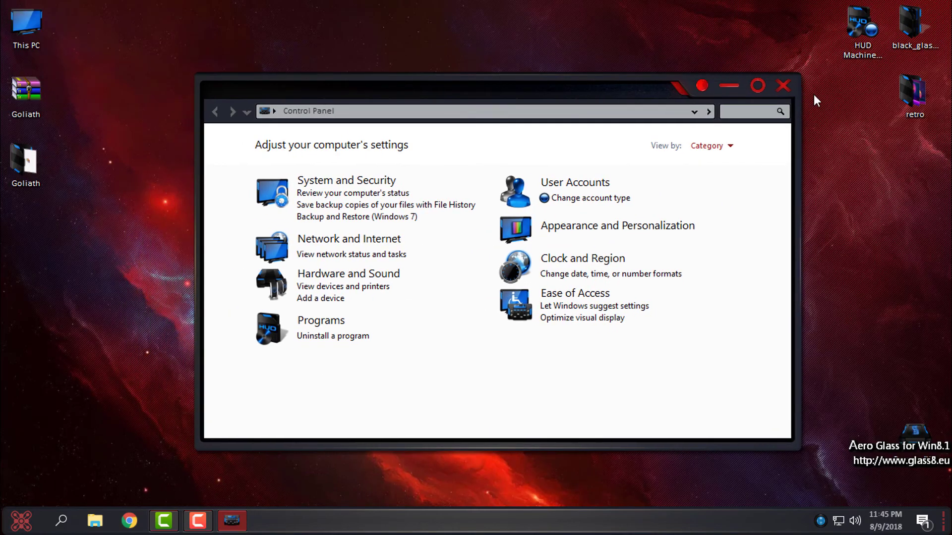
click(863, 34)
click(784, 83)
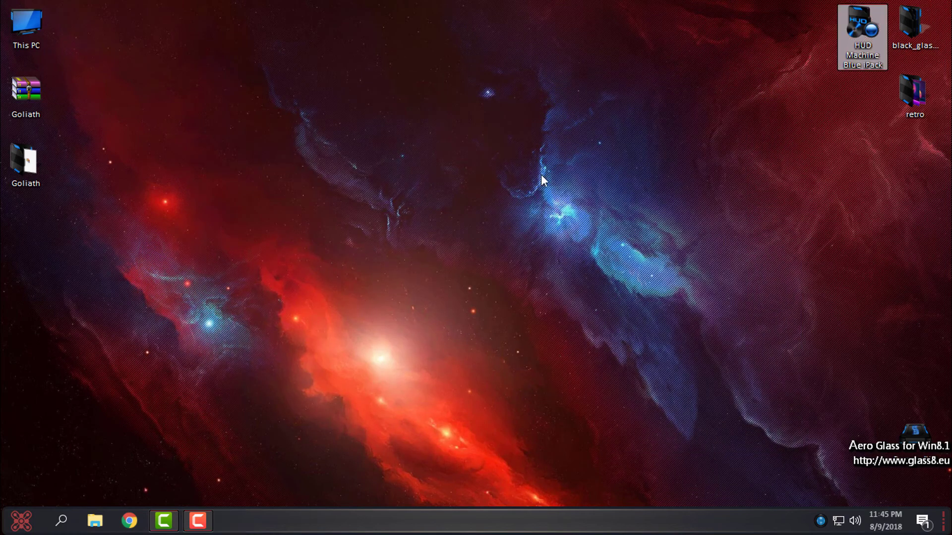
Reopen the file window, maximize and restore it, close it, and bring up the Start menu
click(10, 527)
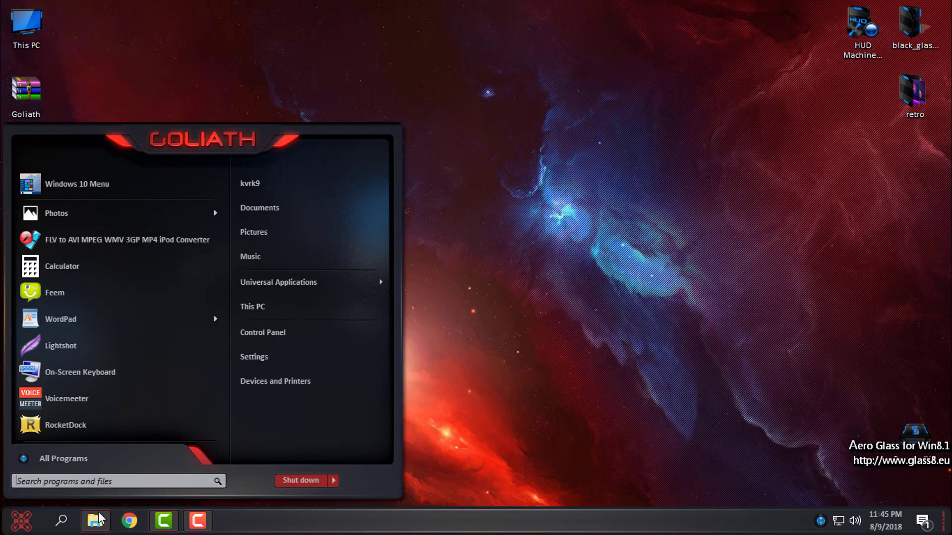
click(457, 272)
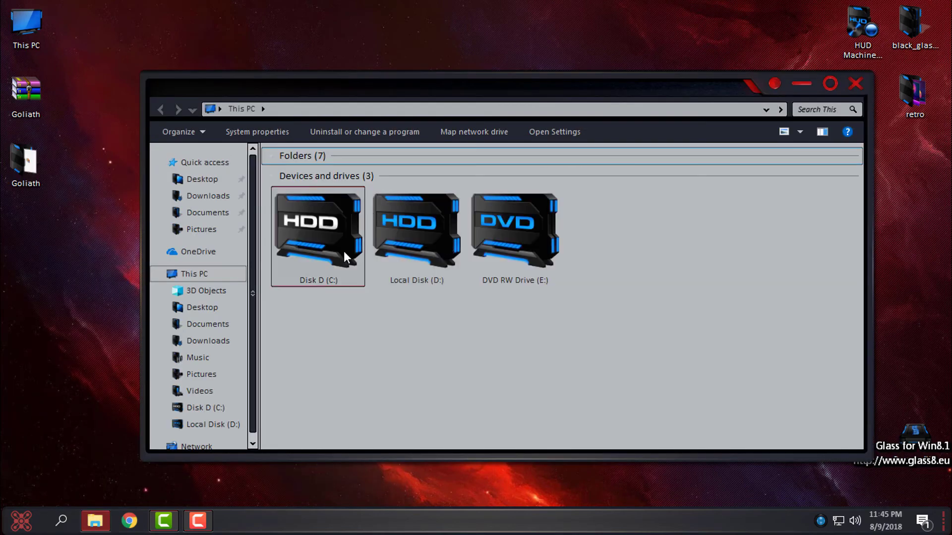
click(830, 83)
mouse_move(595, 12)
mouse_down()
mouse_move(567, 39)
mouse_move(490, 73)
mouse_up()
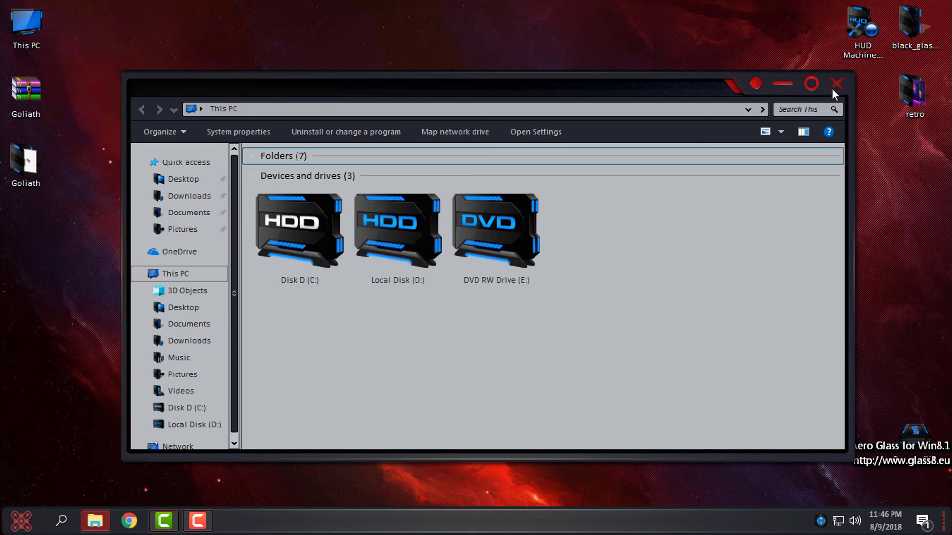
click(834, 84)
click(21, 520)
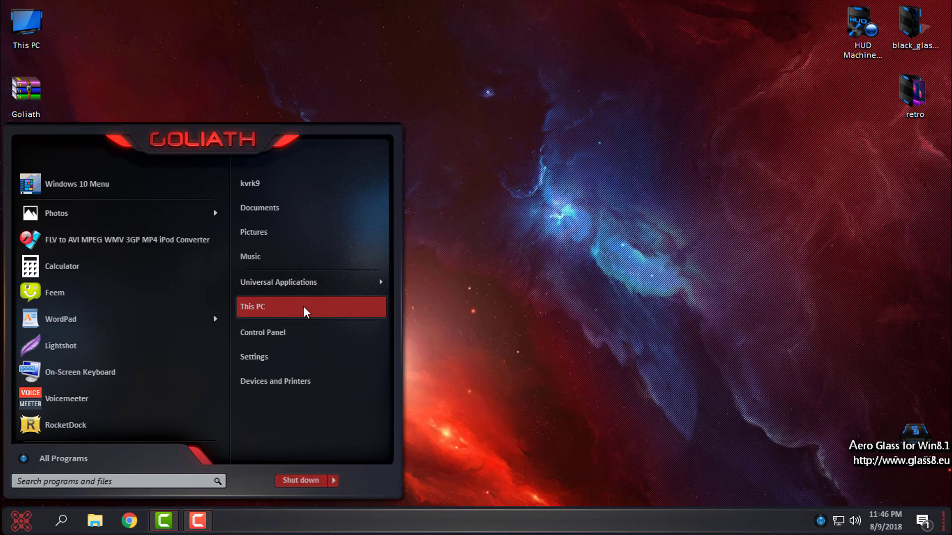
Open This PC's Properties to view the System page, reposition it, then close it
right_click(276, 307)
click(333, 430)
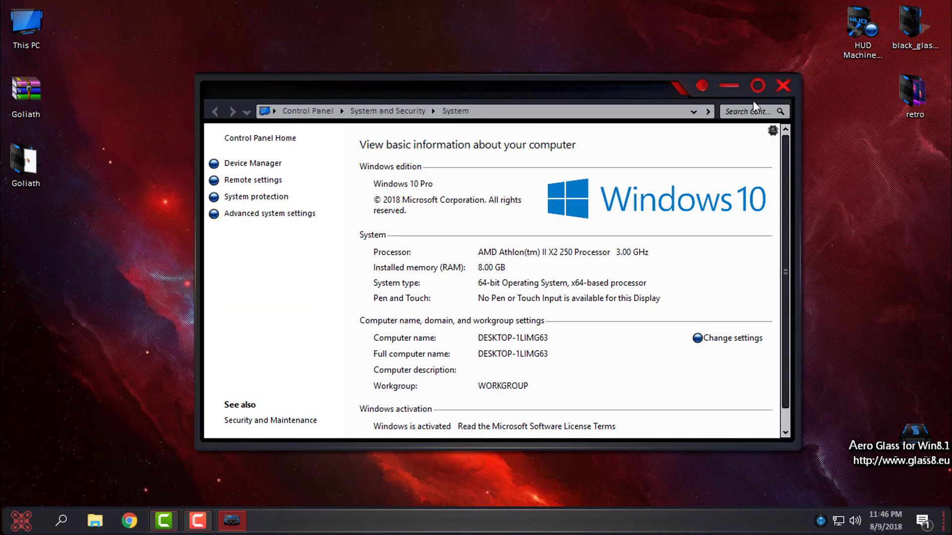
mouse_move(639, 84)
mouse_down()
mouse_move(597, 242)
mouse_move(543, 102)
mouse_move(553, 101)
mouse_up()
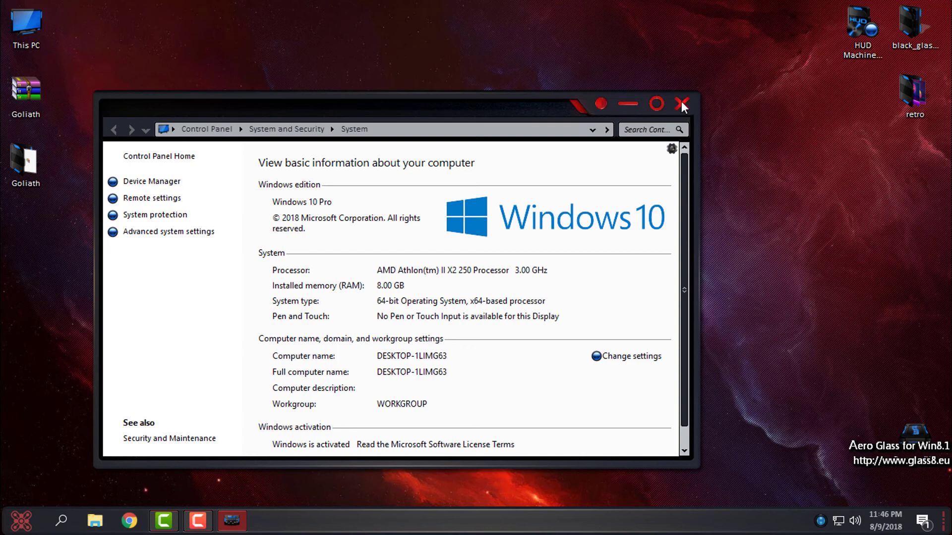
click(682, 103)
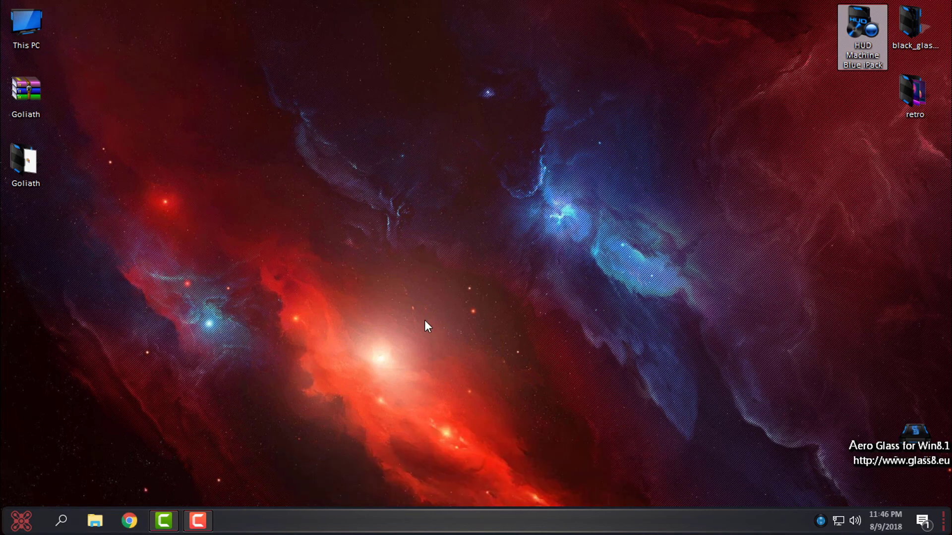
click(13, 530)
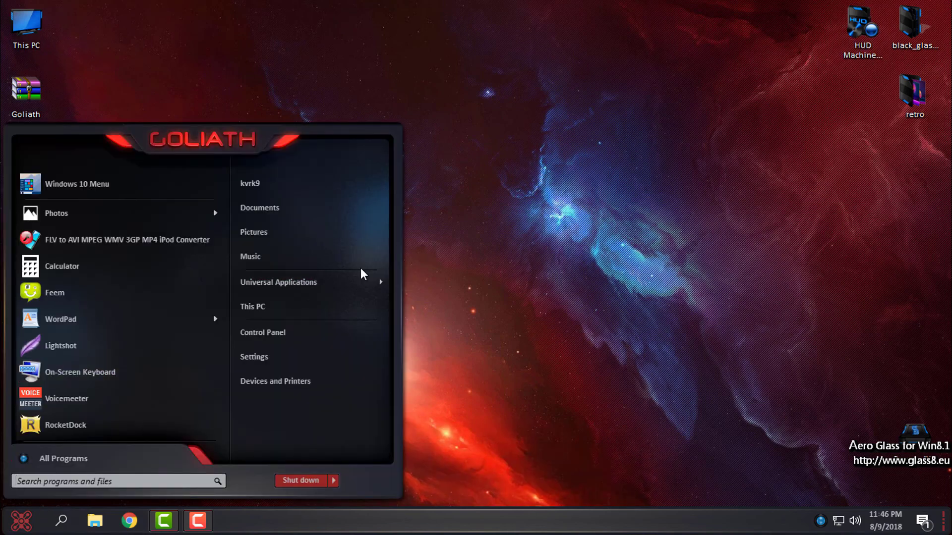
click(481, 286)
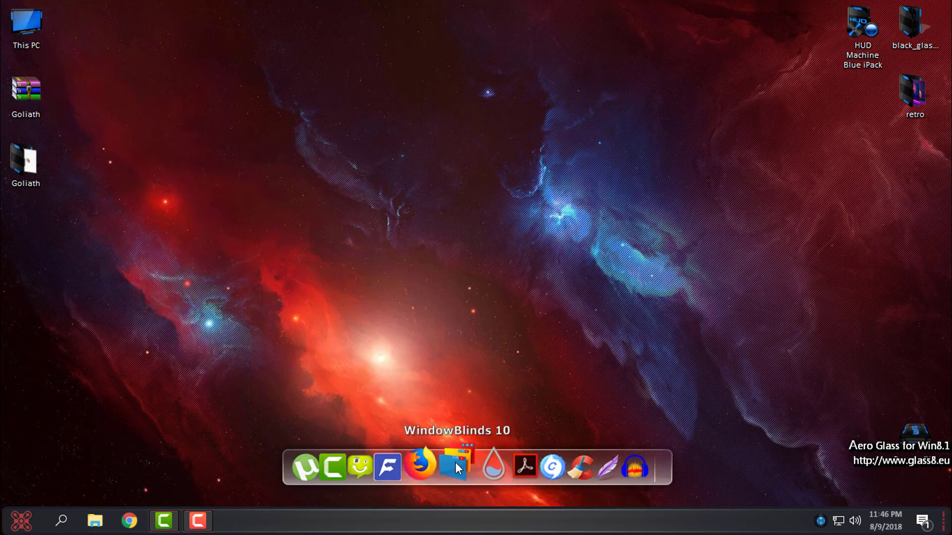
click(23, 519)
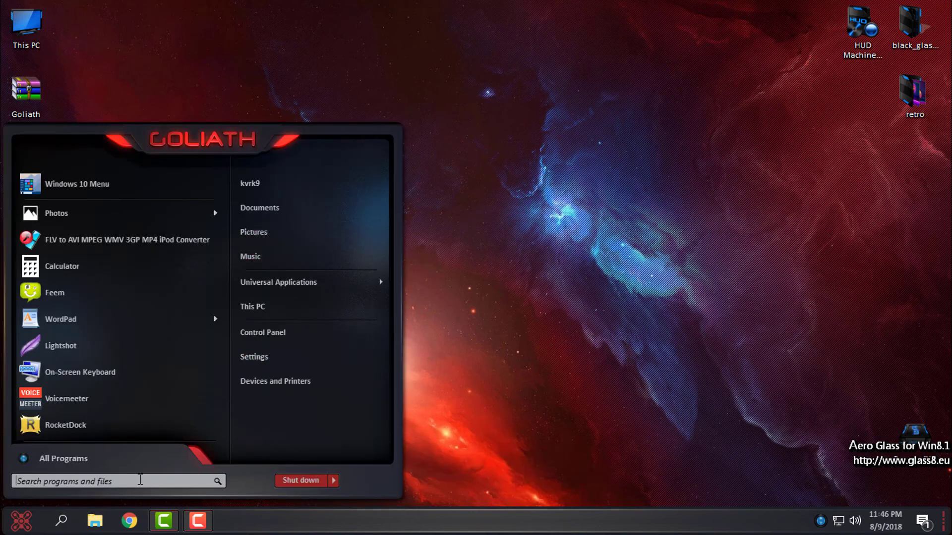
mouse_move(61, 319)
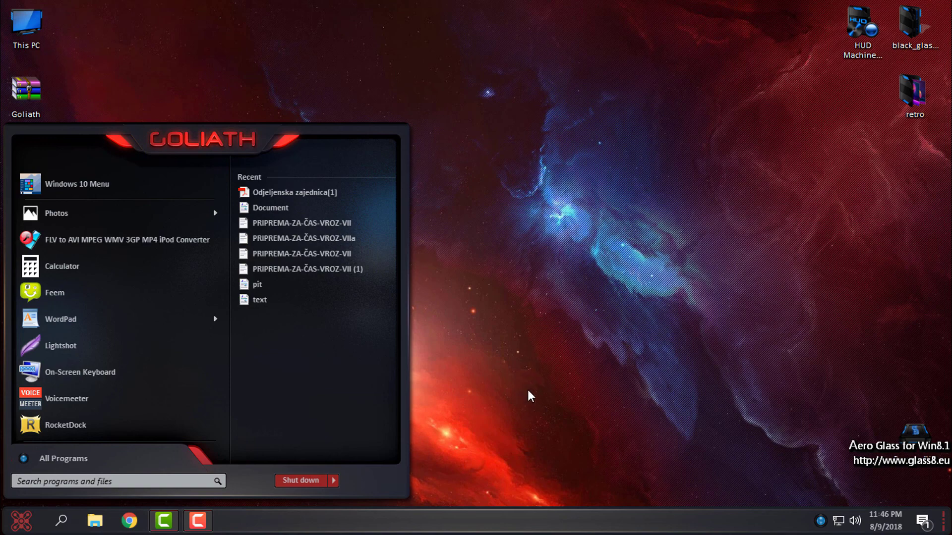
click(539, 298)
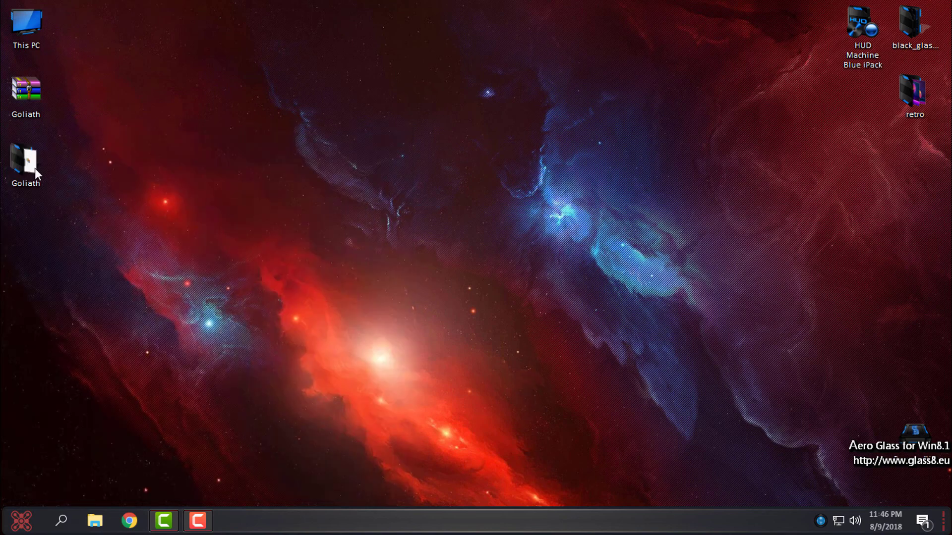